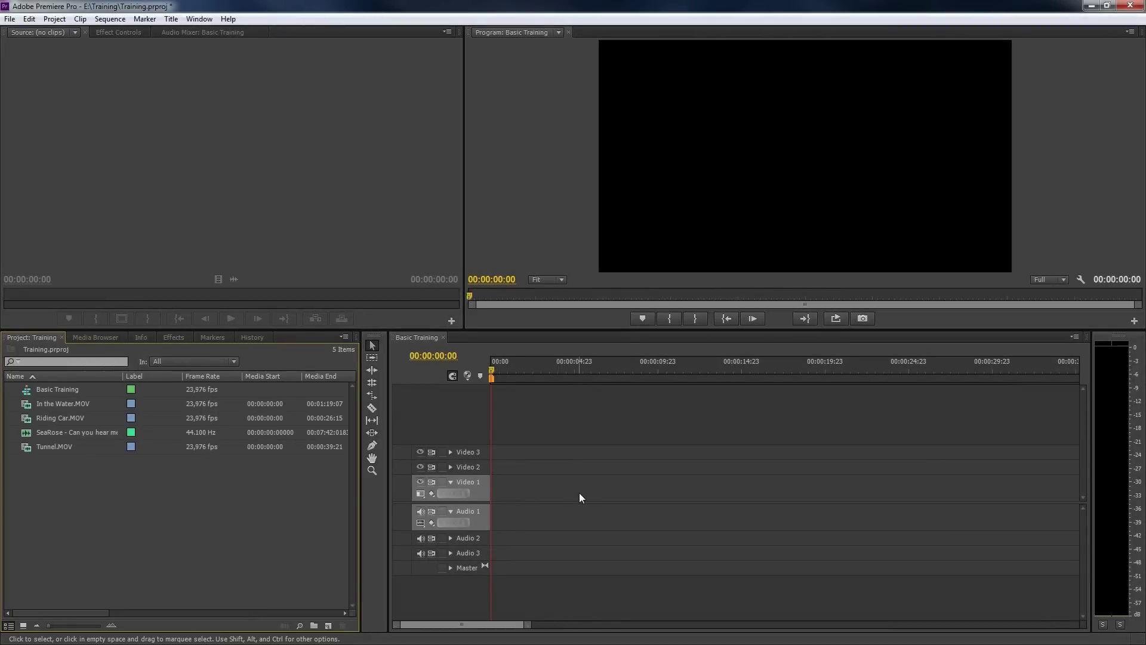
# Leave the intro and focus the empty Basic Training sequence timeline
pyautogui.click(580, 493)
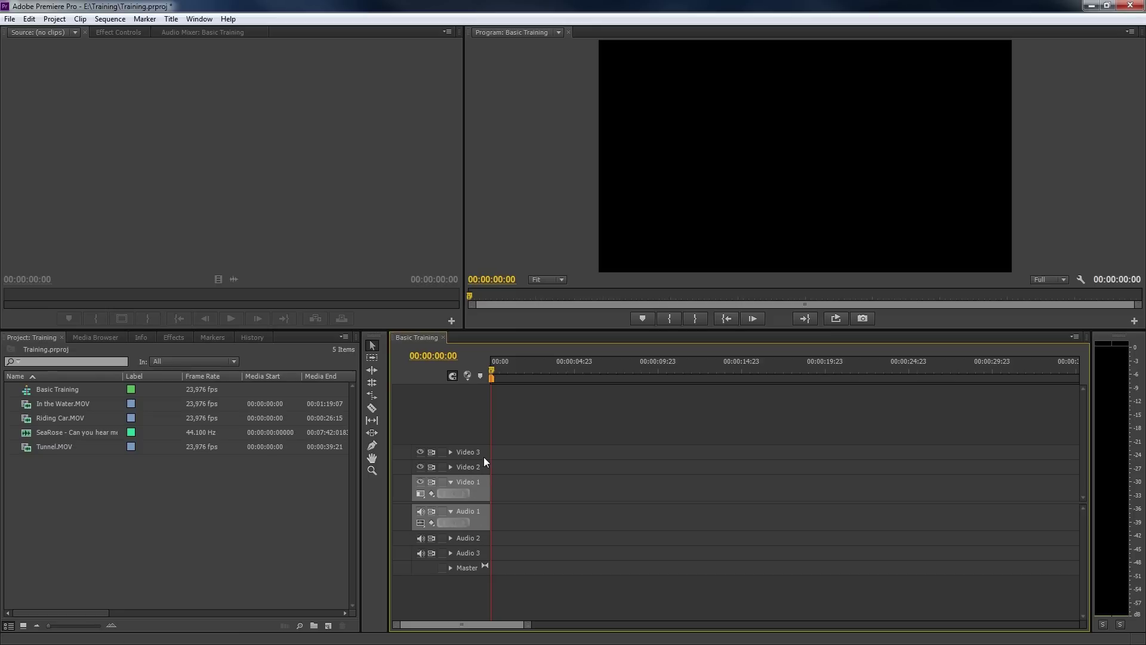
# Insert Riding Car.MOV from 00:00:13:21 to 00:00:19:04 (5:08) at the sequence start
pyautogui.doubleClick(30, 417)
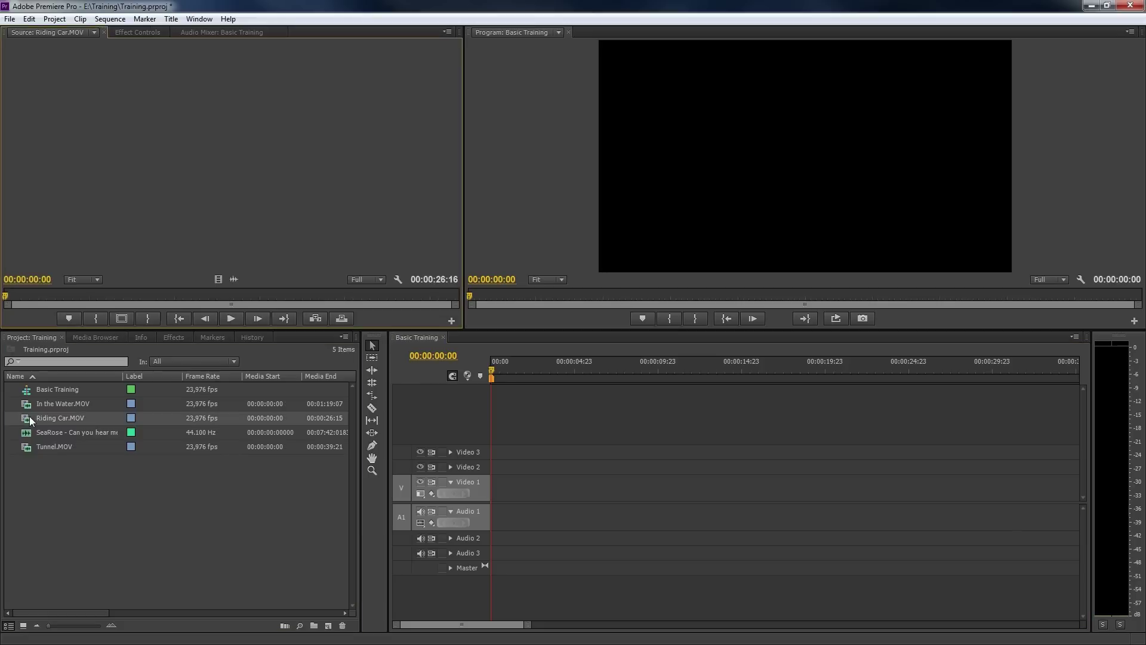
pyautogui.click(241, 295)
pyautogui.press('i')
pyautogui.click(332, 295)
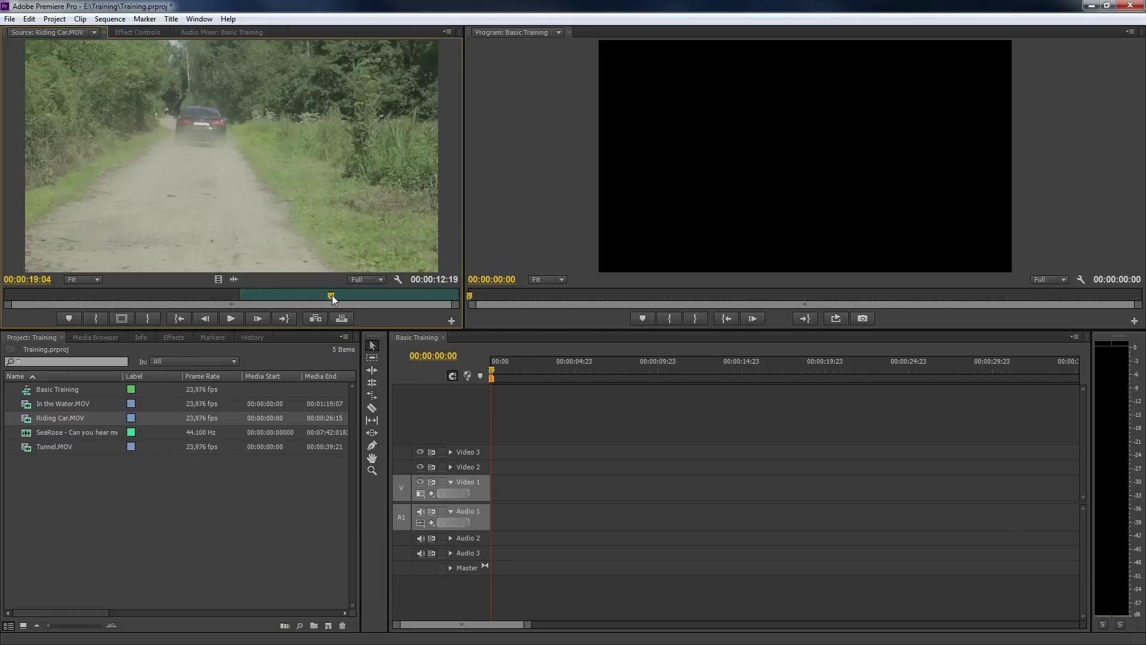
pyautogui.press('o')
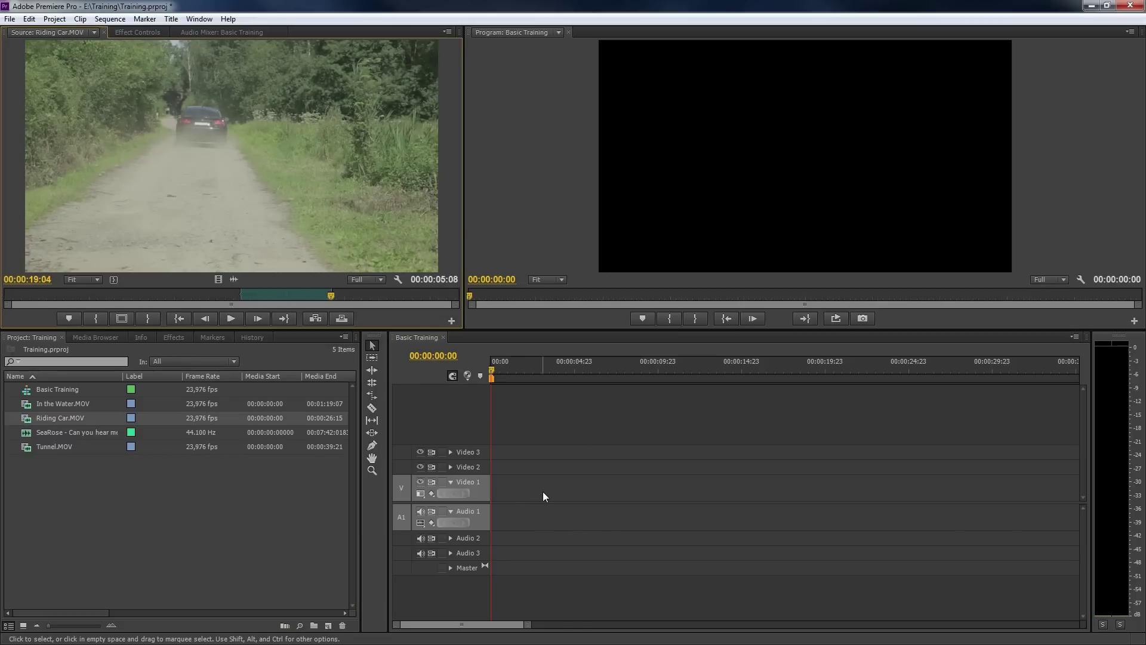
pyautogui.press(',')
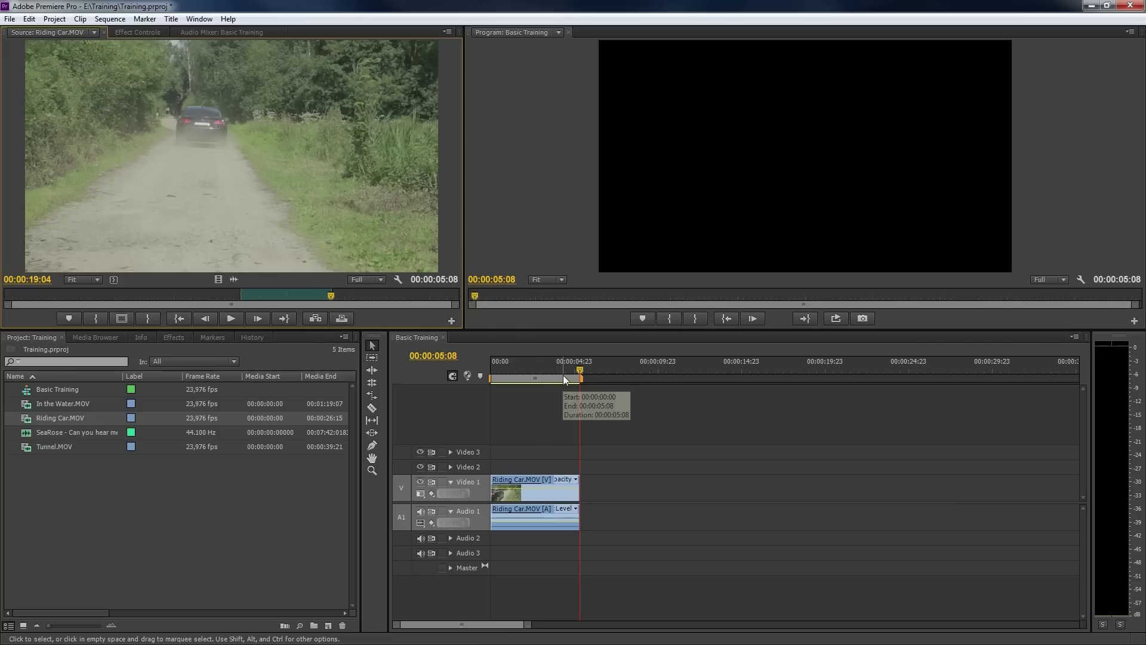
pyautogui.click(520, 515)
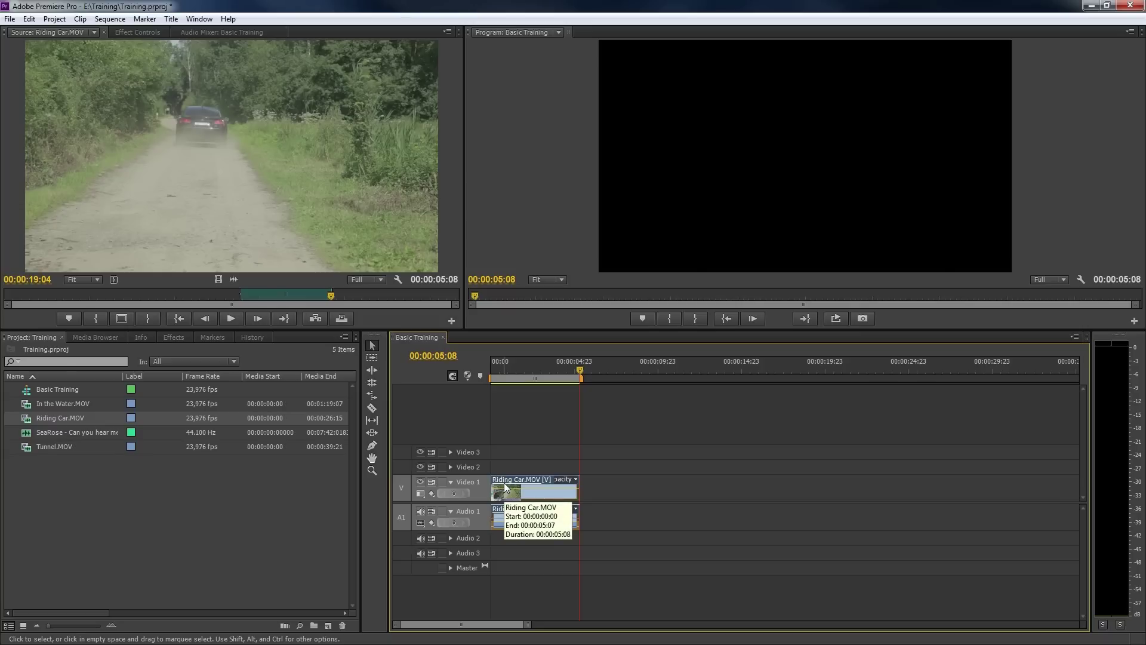
# Drag the clip's video and audio out to create Video 4 and Audio 4, then return them to Video 1/Audio 1
pyautogui.moveTo(505, 486); pyautogui.dragTo(502, 436)
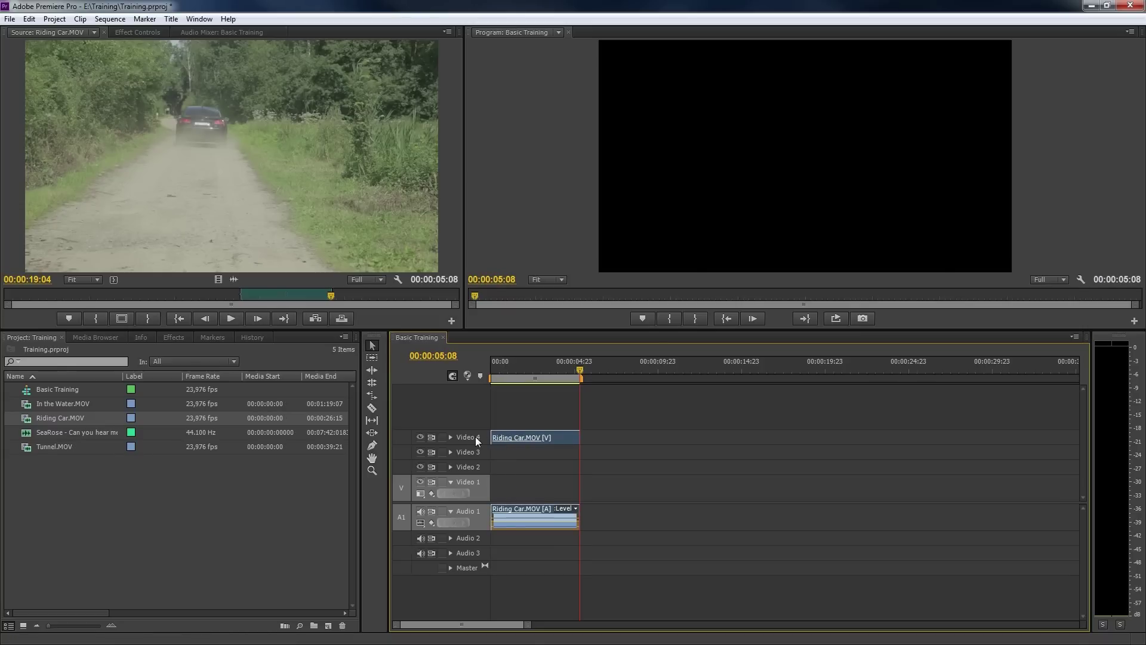
pyautogui.moveTo(510, 441); pyautogui.dragTo(506, 583)
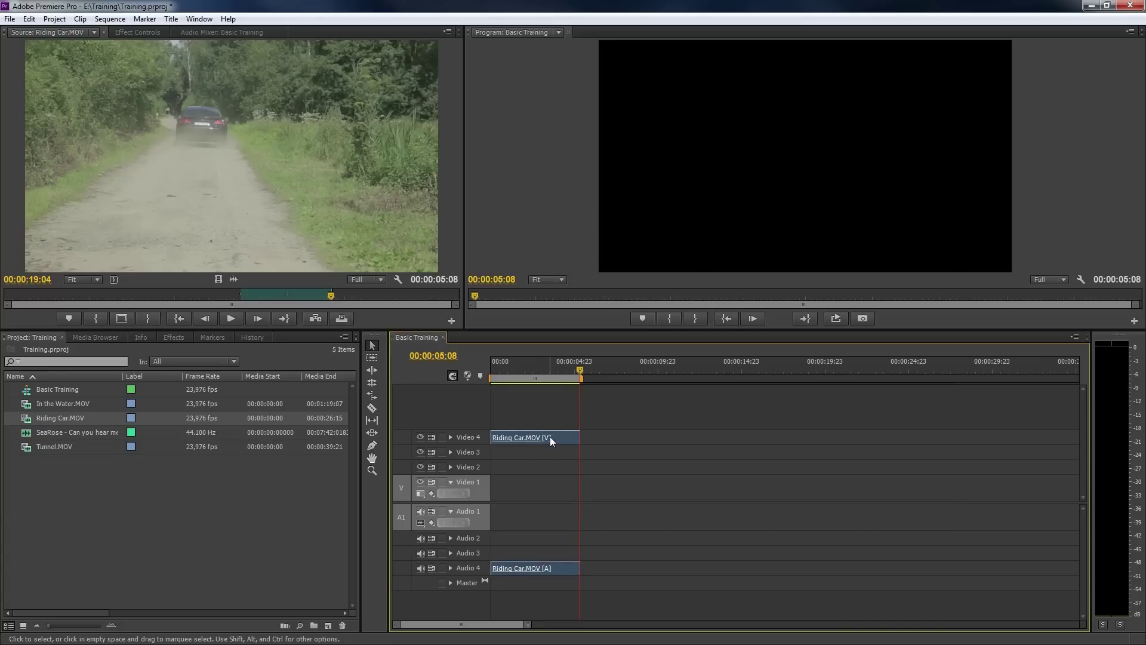
pyautogui.moveTo(550, 439); pyautogui.dragTo(544, 483)
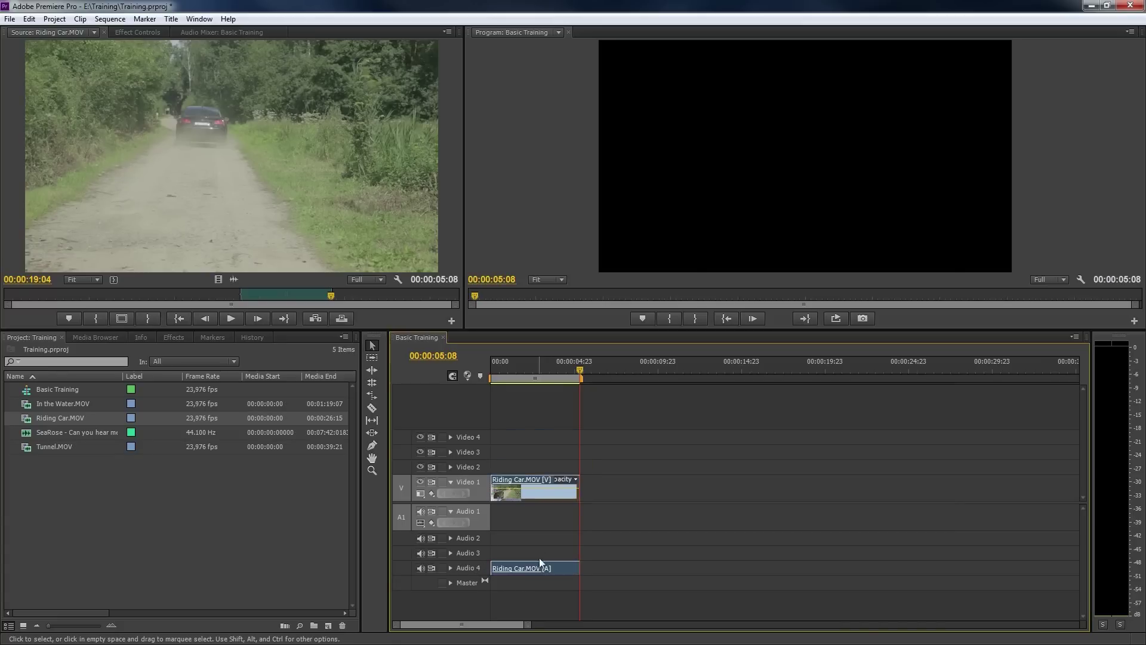
pyautogui.moveTo(540, 558); pyautogui.dragTo(542, 509)
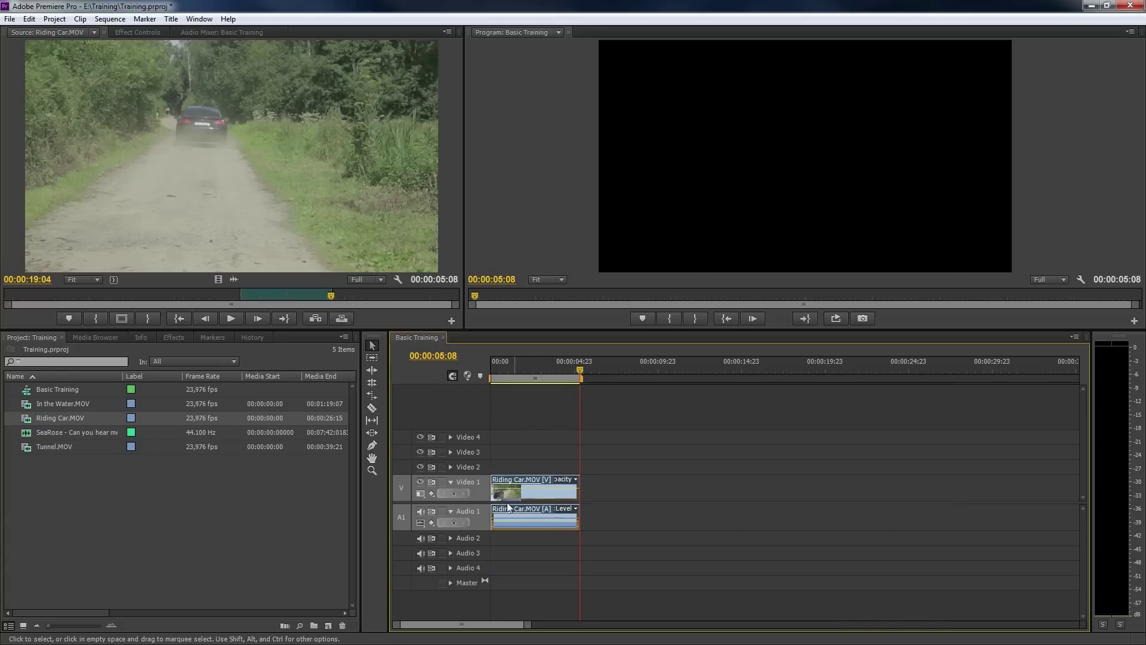
pyautogui.rightClick(477, 490)
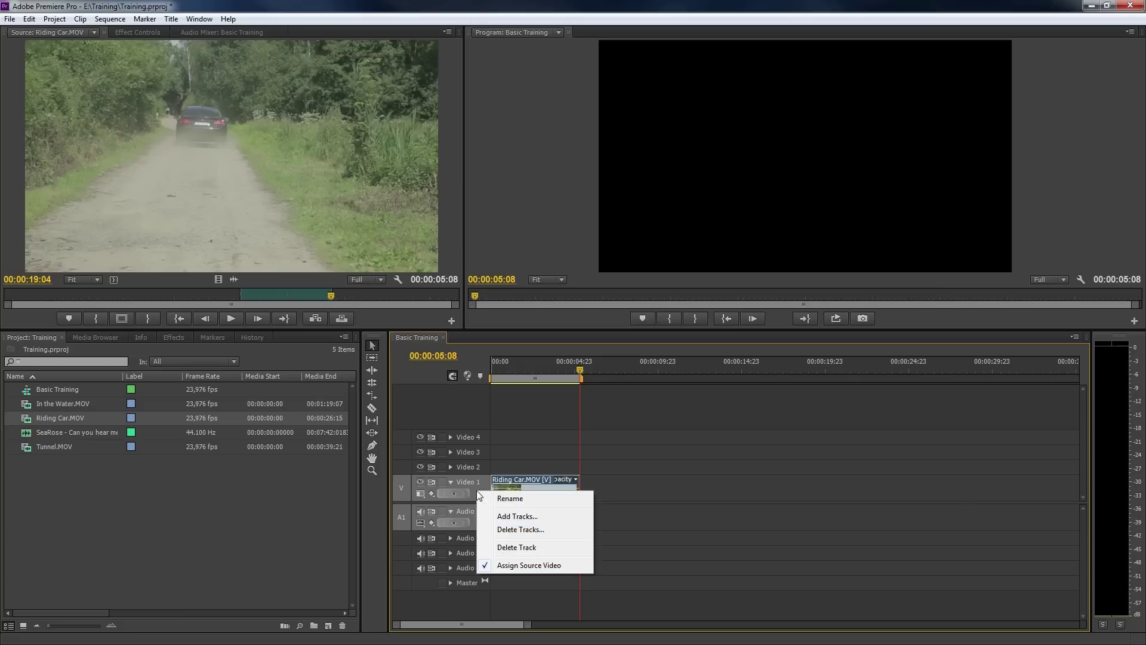
# Add 2 video tracks and 3 audio tracks, reaching Video 6 and Audio 7
pyautogui.click(561, 517)
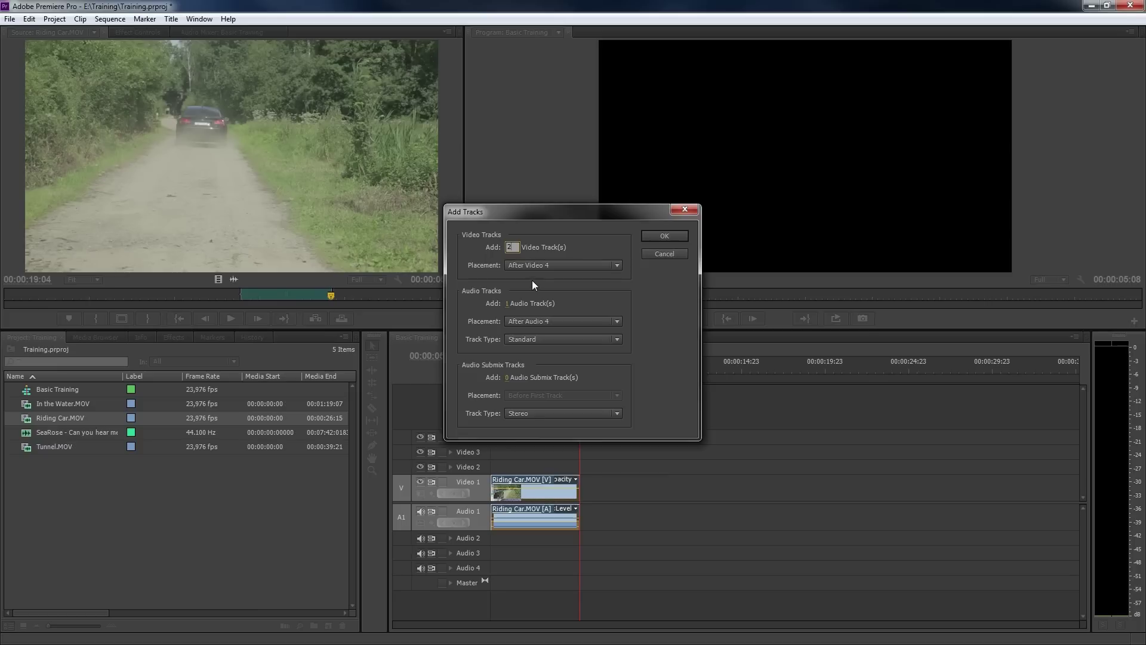
pyautogui.write('2')
pyautogui.click(507, 303)
pyautogui.write('3')
pyautogui.click(593, 300)
pyautogui.click(600, 412)
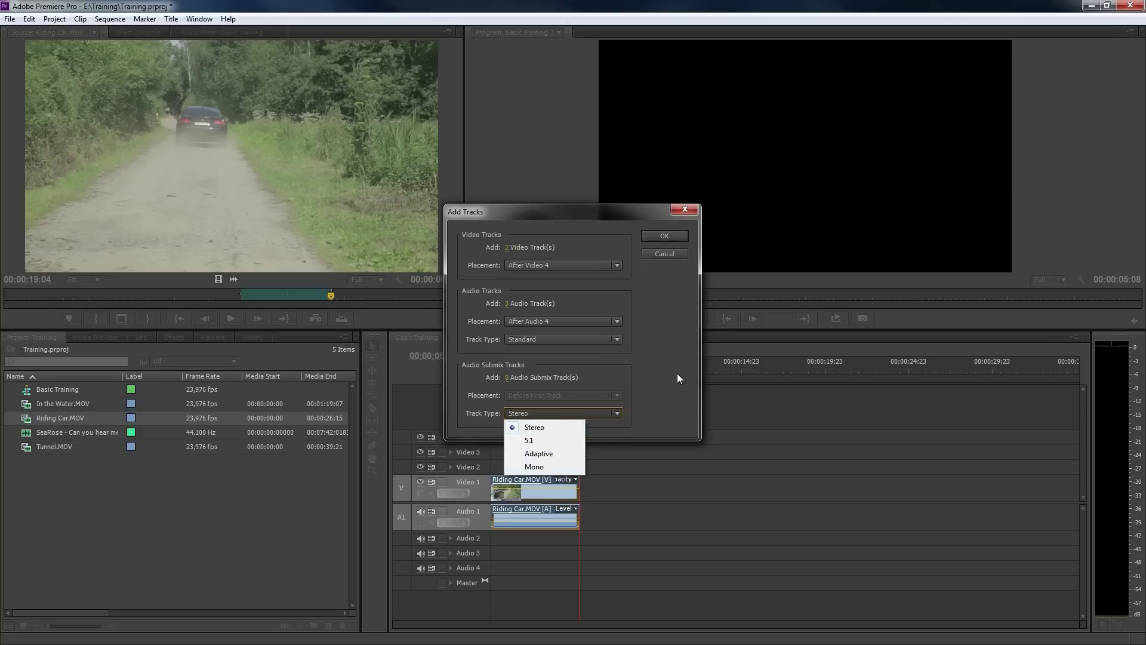
pyautogui.click(674, 237)
pyautogui.click(669, 237)
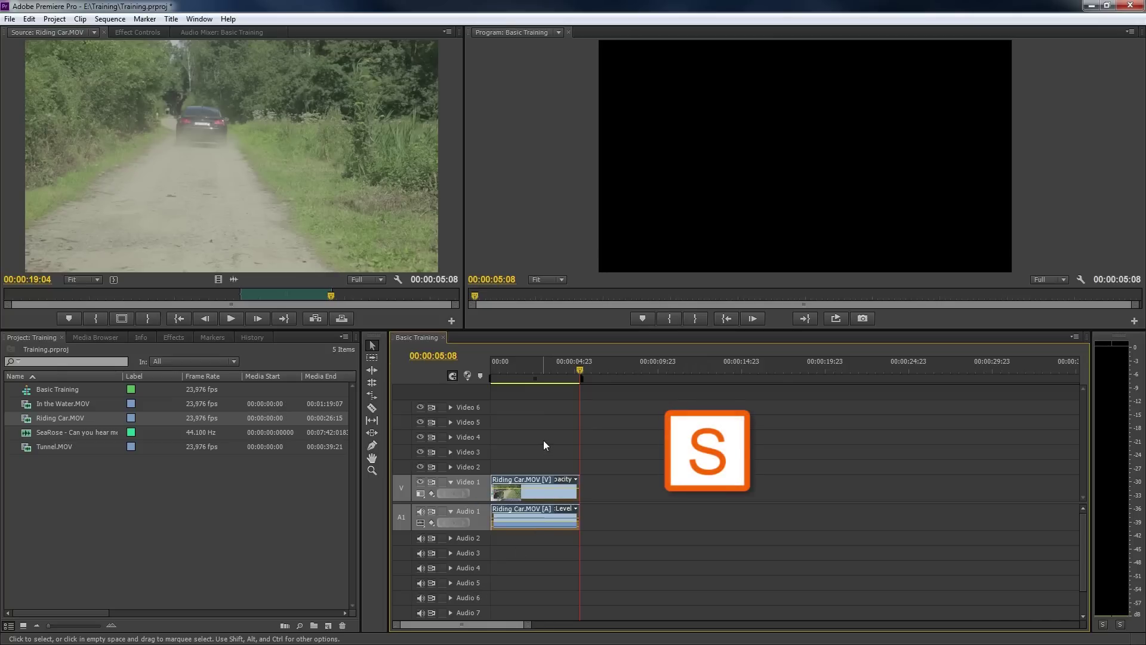
# Toggle snapping and drop a second Riding Car.MOV onto Video 1 after the first clip
pyautogui.press('s')
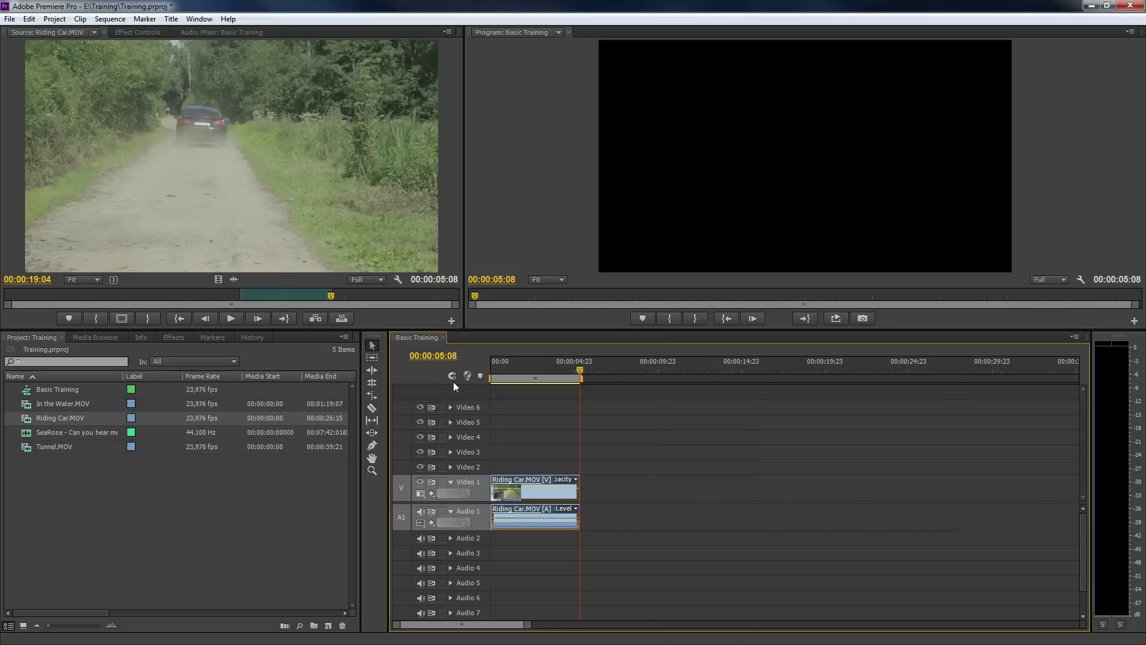
pyautogui.moveTo(389, 257); pyautogui.dragTo(621, 494)
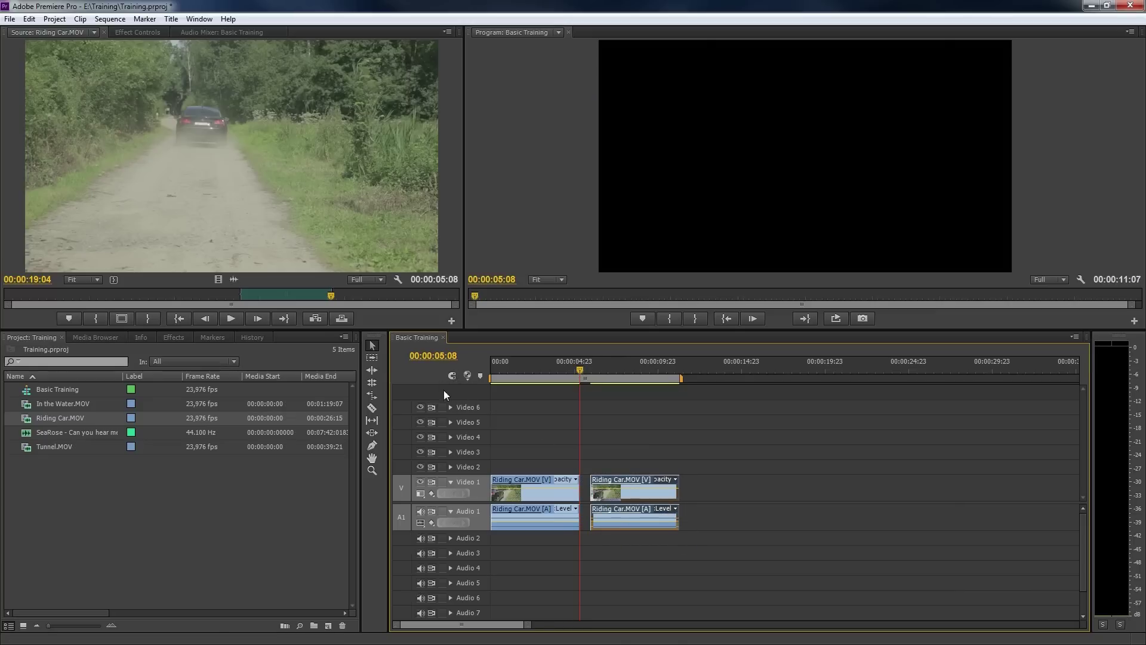
pyautogui.moveTo(621, 491)
pyautogui.mouseDown()
pyautogui.moveTo(606, 506)
pyautogui.moveTo(601, 495)
pyautogui.moveTo(626, 492)
pyautogui.mouseUp()
pyautogui.moveTo(528, 627)
pyautogui.mouseDown()
pyautogui.moveTo(503, 625)
pyautogui.moveTo(522, 622)
pyautogui.mouseUp()
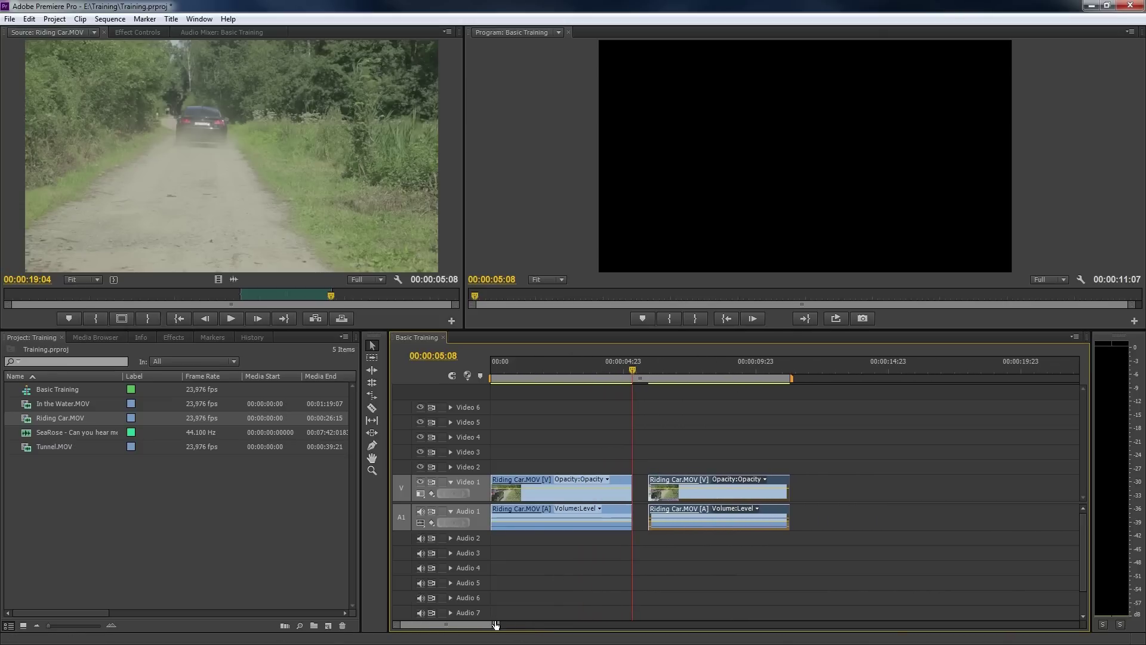
pyautogui.moveTo(493, 625); pyautogui.dragTo(528, 623)
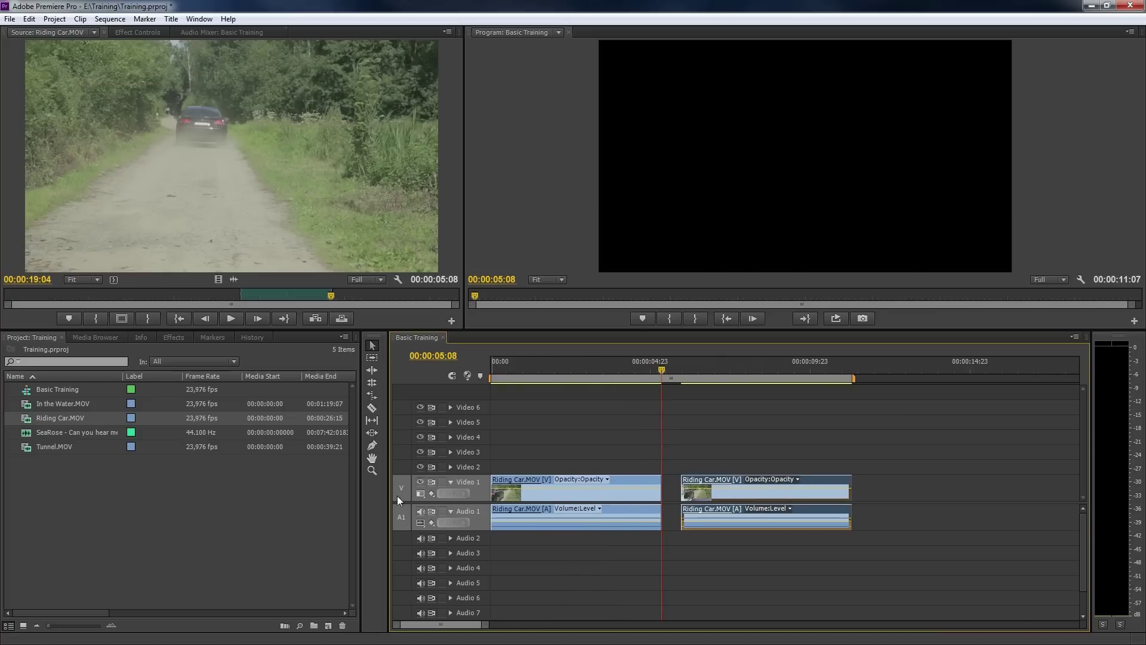
pyautogui.click(380, 493)
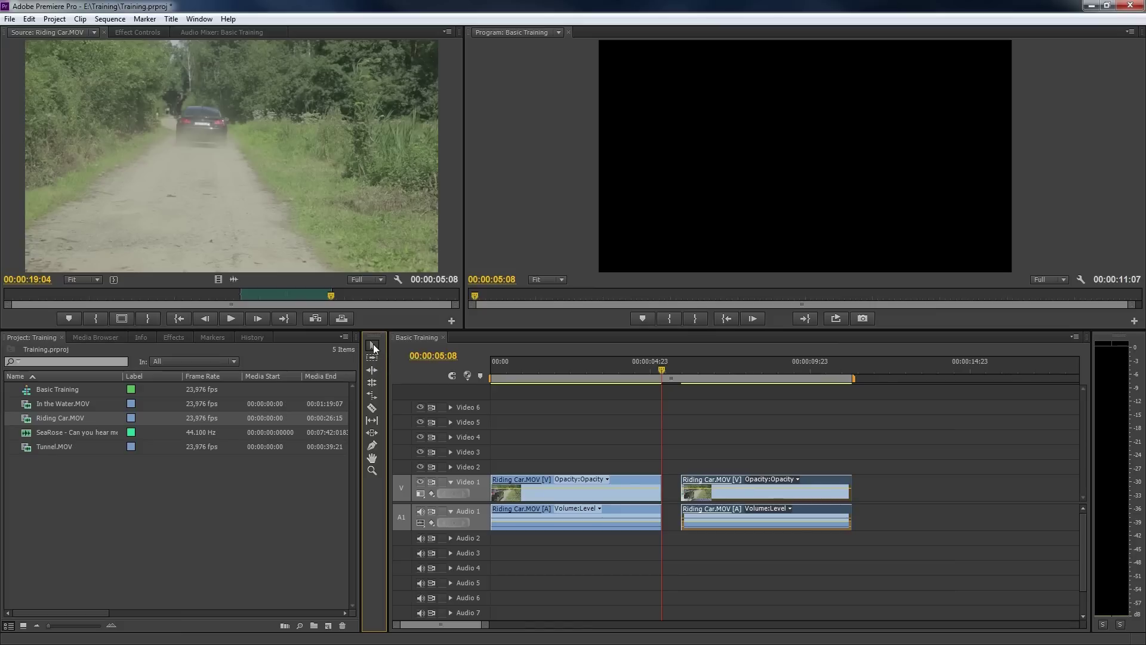
# Zoom the timeline in and out with the Zoom tool to one-second steps around the clips
pyautogui.press('z')
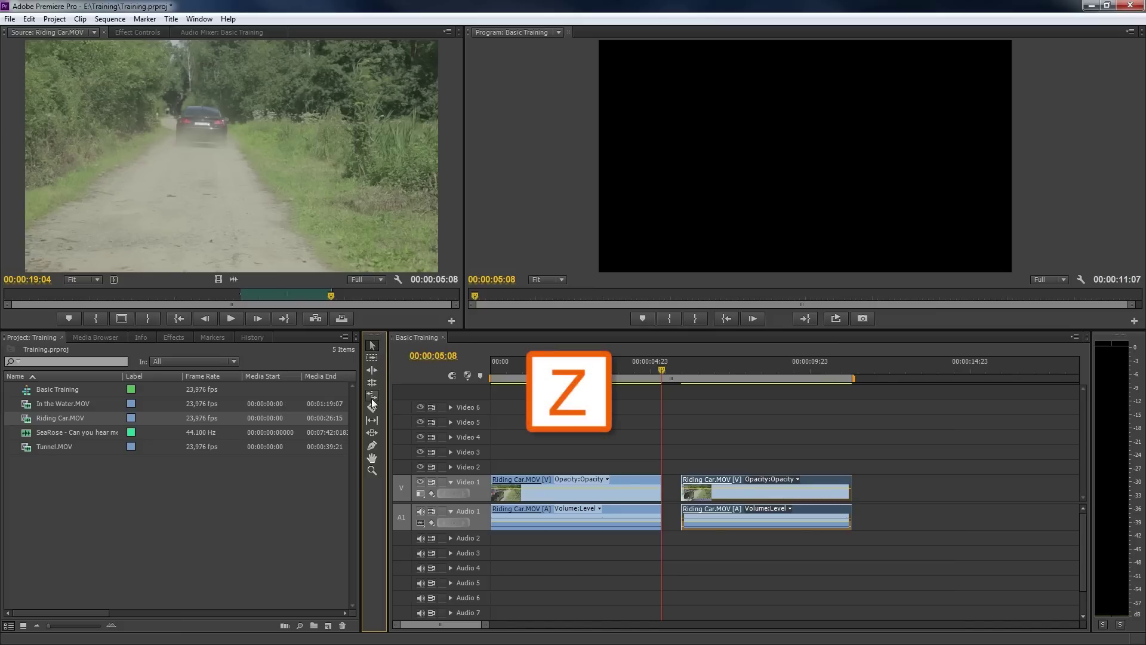
pyautogui.click(376, 478)
pyautogui.click(599, 460)
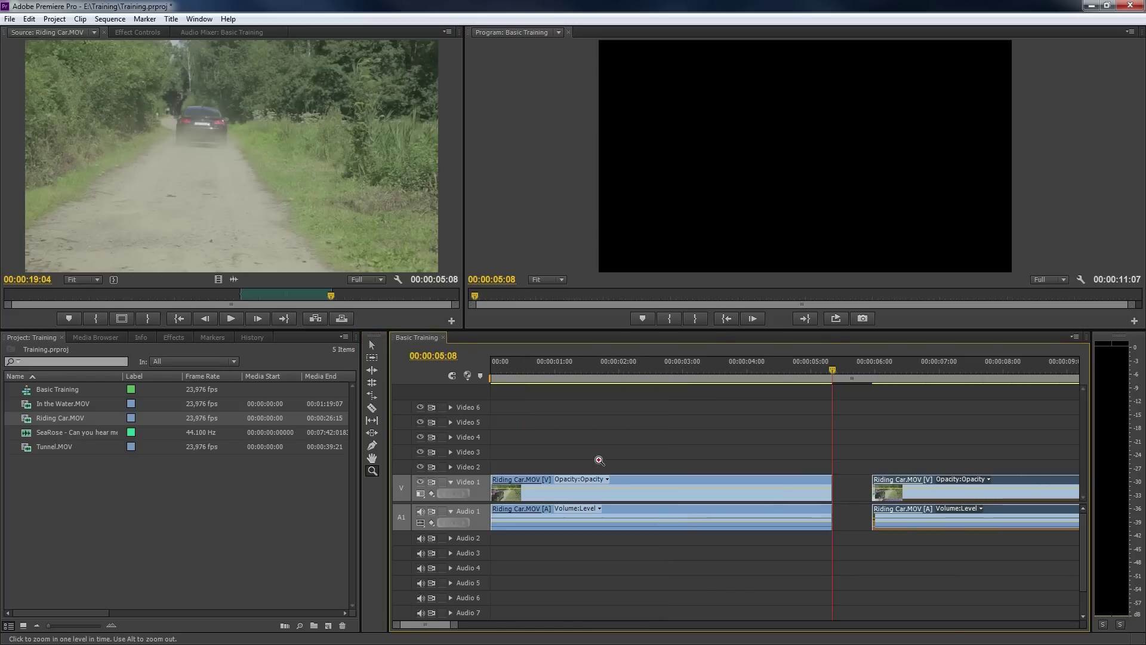
pyautogui.click(599, 461)
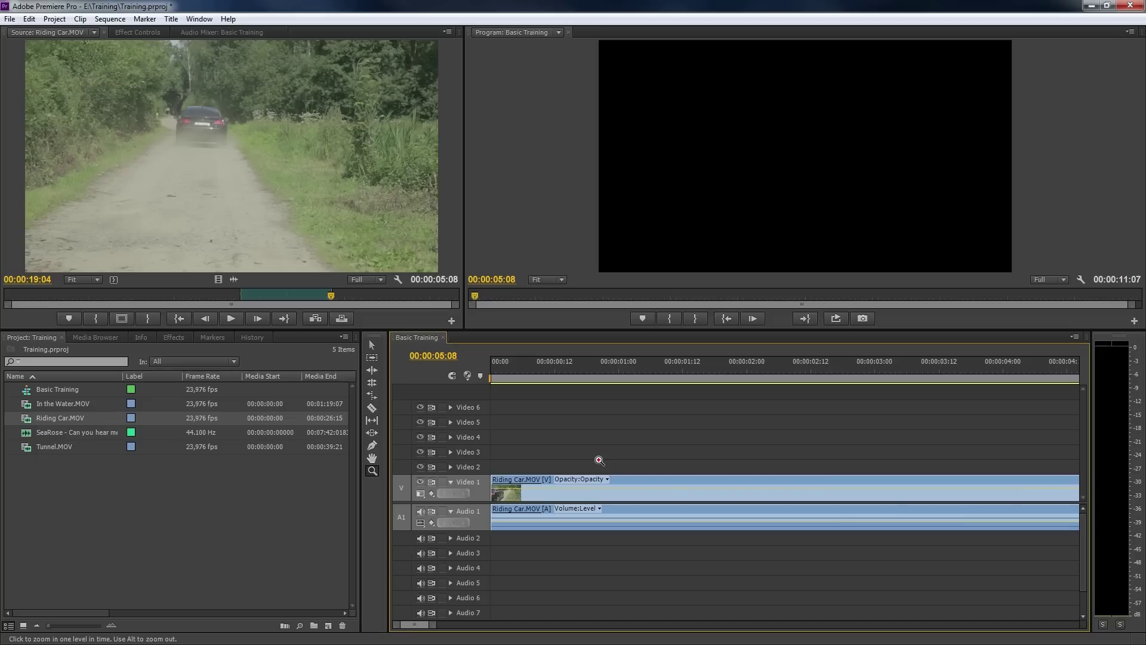
pyautogui.press('alt')
pyautogui.keyDown('alt'); pyautogui.click(596, 453); pyautogui.keyUp('alt')
pyautogui.keyDown('alt'); pyautogui.click(595, 453); pyautogui.keyUp('alt')
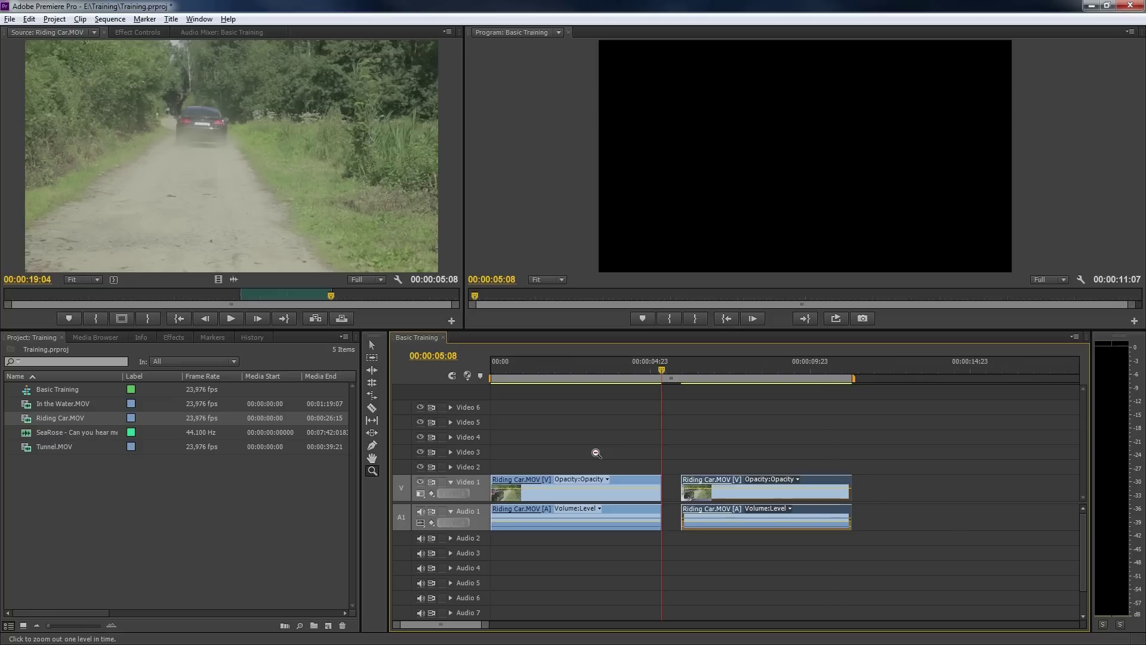
pyautogui.keyDown('alt'); pyautogui.click(596, 454); pyautogui.keyUp('alt')
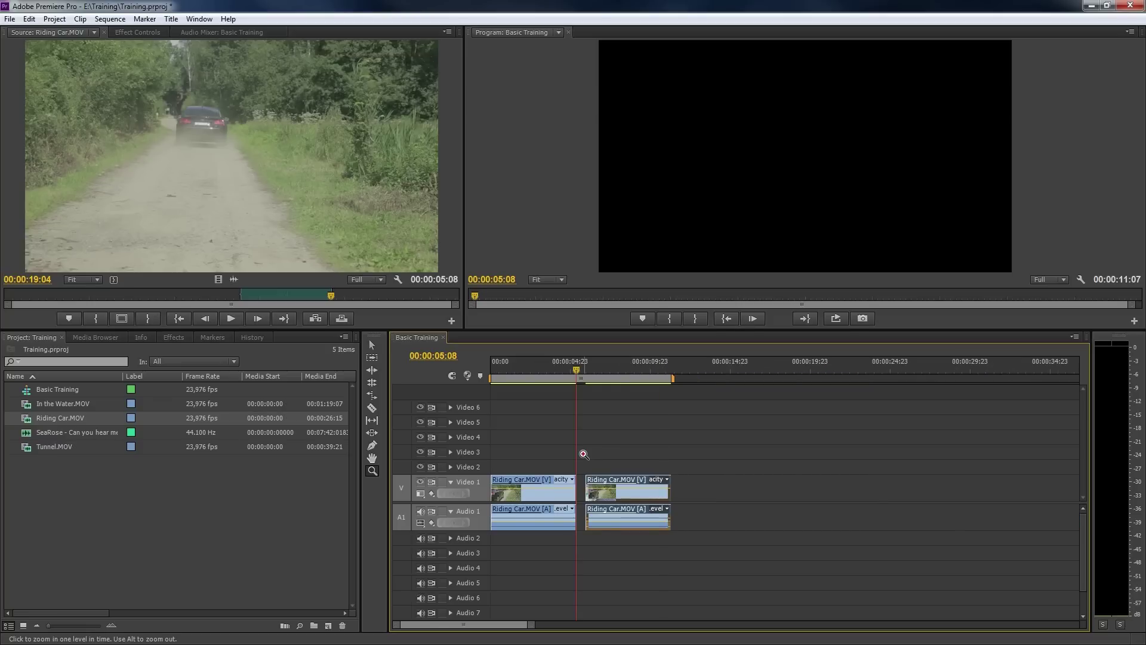
pyautogui.click(583, 454)
pyautogui.click(584, 454)
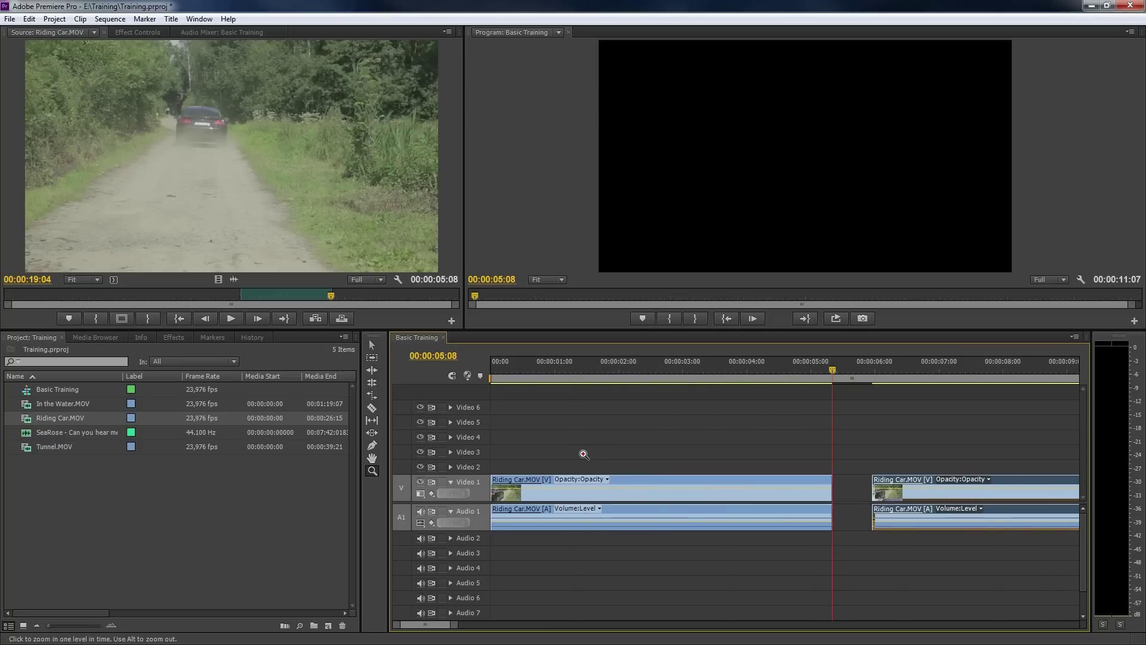
# Scroll the timeline view to the Riding Car clips with the Hand tool, then pick the Razor tool
pyautogui.moveTo(433, 629); pyautogui.dragTo(432, 630)
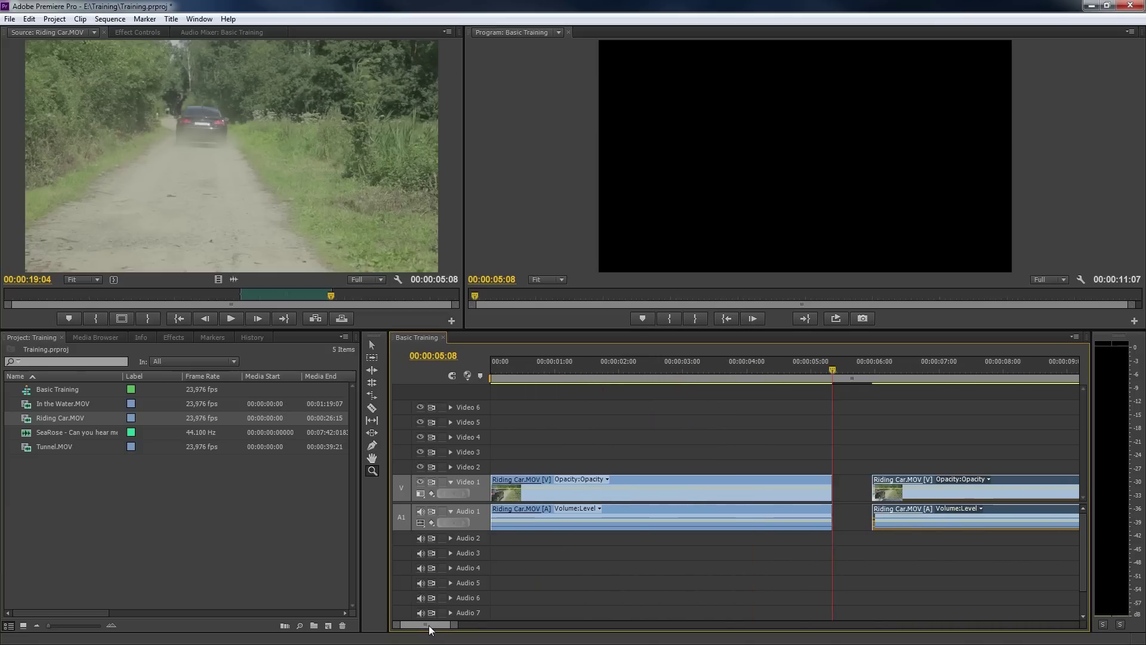
pyautogui.press('h')
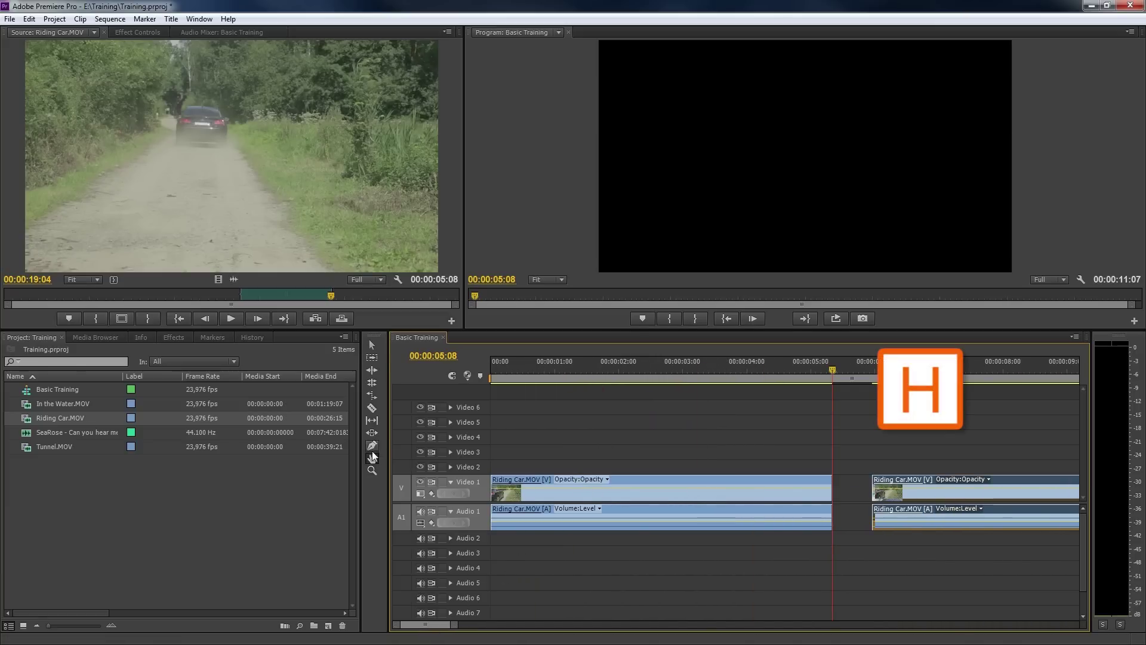
pyautogui.moveTo(851, 489)
pyautogui.mouseDown()
pyautogui.moveTo(645, 488)
pyautogui.moveTo(859, 490)
pyautogui.moveTo(717, 495)
pyautogui.moveTo(858, 500)
pyautogui.mouseUp()
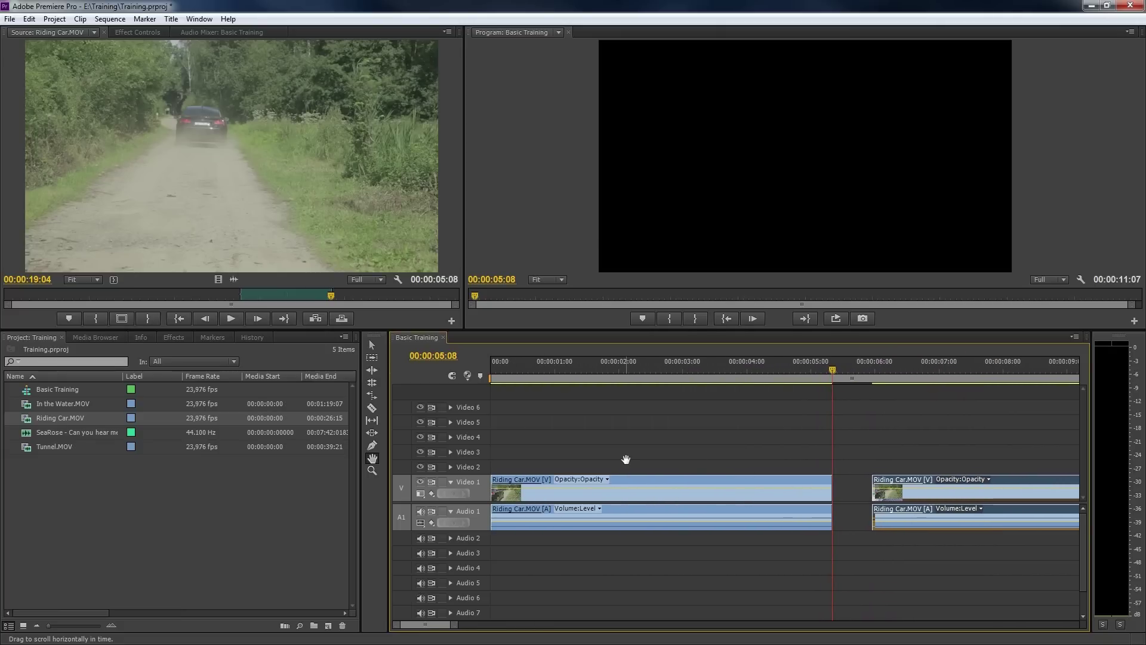
pyautogui.press('c')
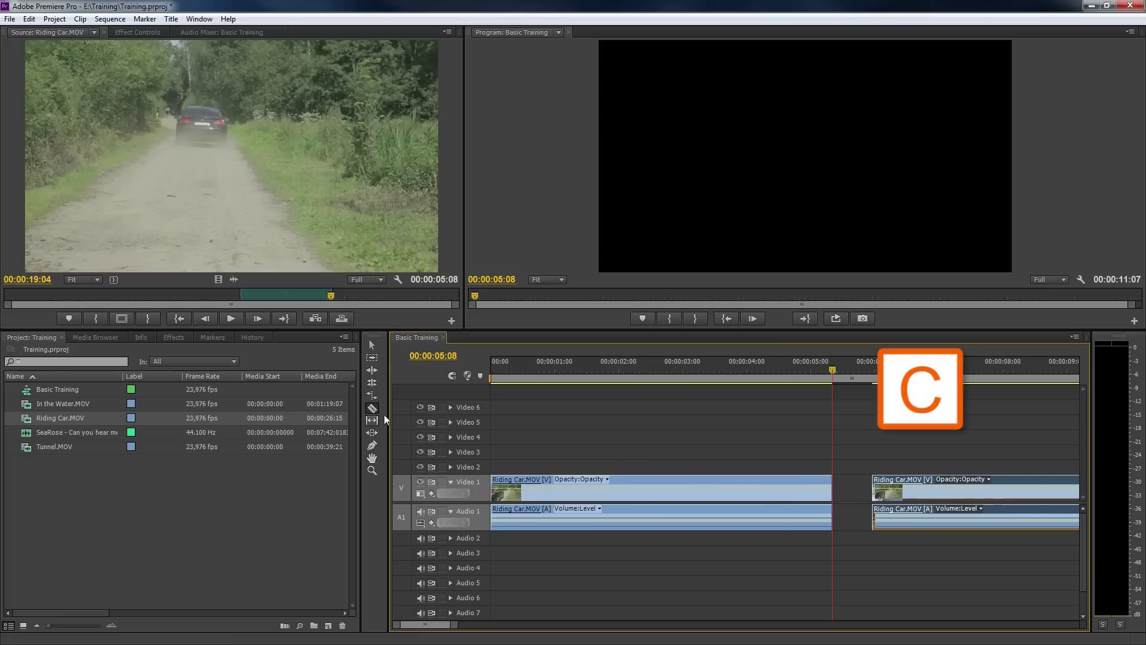
# Split the first Riding Car clip near 00:00:02 and shift its second half four frames later
pyautogui.click(638, 485)
pyautogui.press('v')
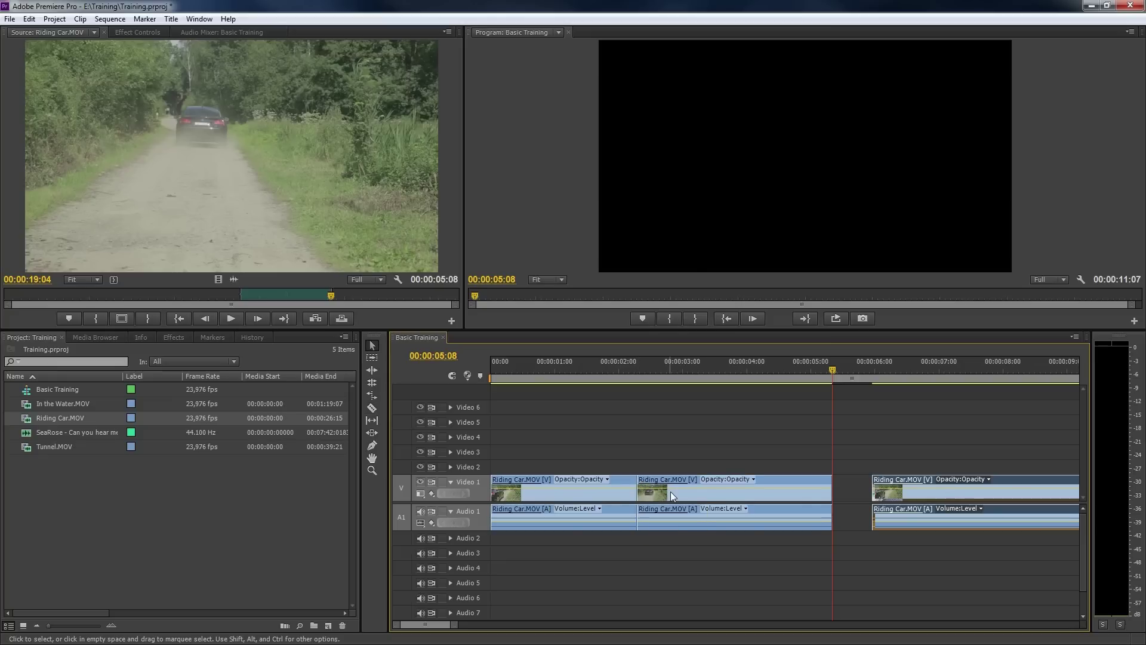
pyautogui.moveTo(671, 492); pyautogui.dragTo(680, 492)
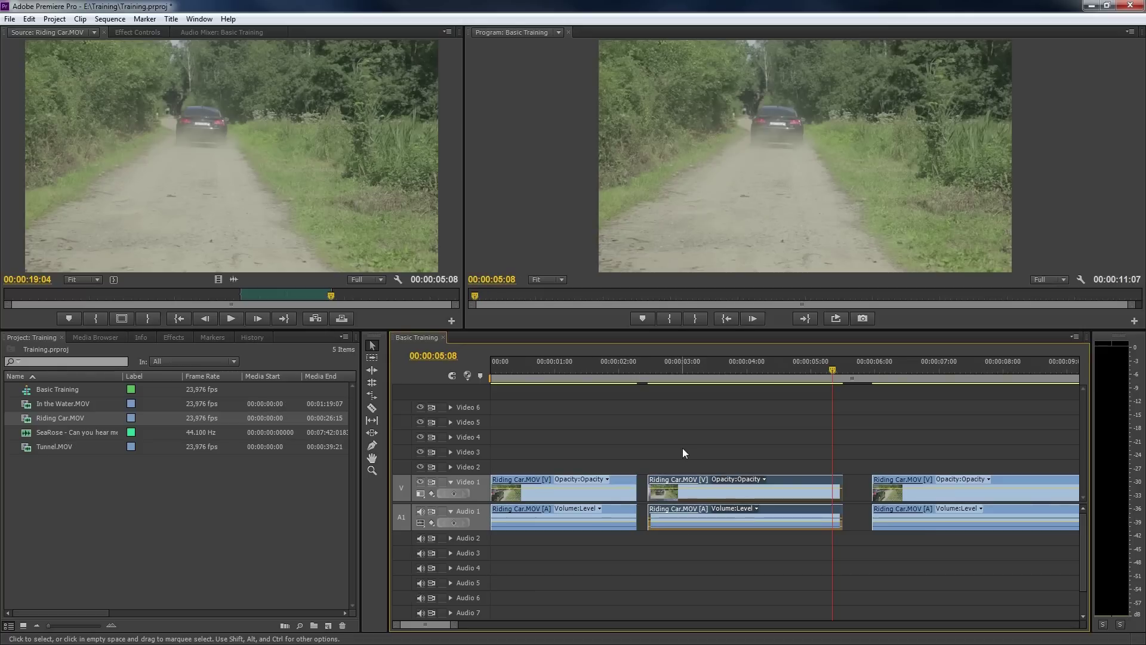
pyautogui.click(707, 369)
pyautogui.click(578, 371)
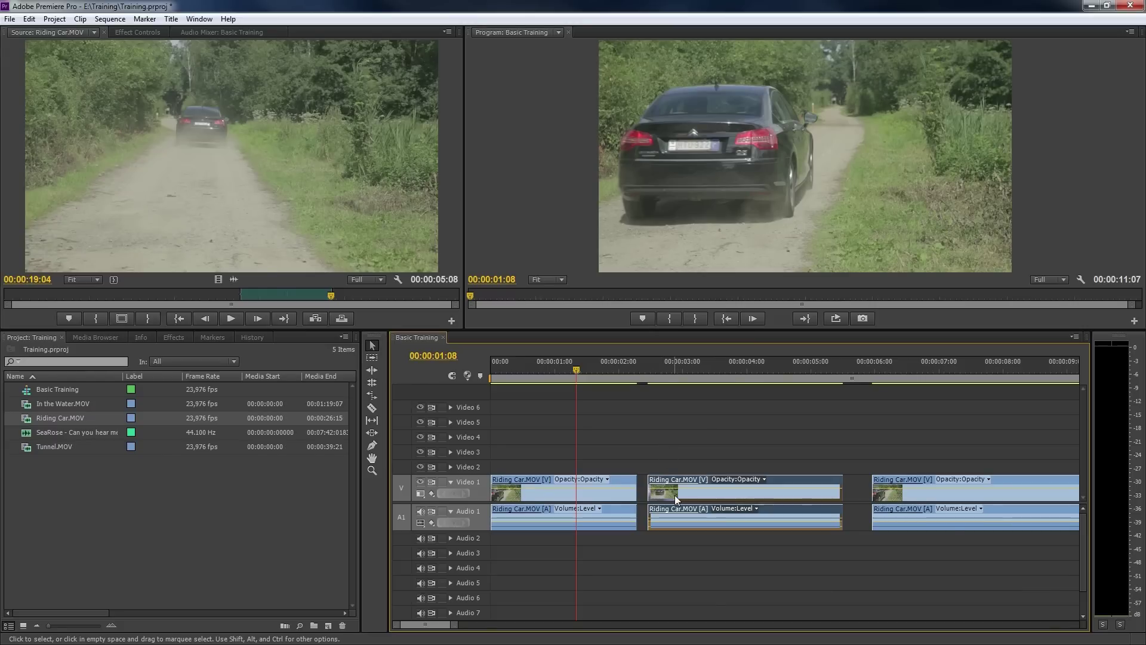
# Move one Riding Car segment onto Video 2, extend its end, and shift the other clip later on Video 1
pyautogui.moveTo(675, 495); pyautogui.dragTo(741, 469)
pyautogui.moveTo(899, 495); pyautogui.dragTo(663, 493)
pyautogui.moveTo(666, 491); pyautogui.dragTo(667, 492)
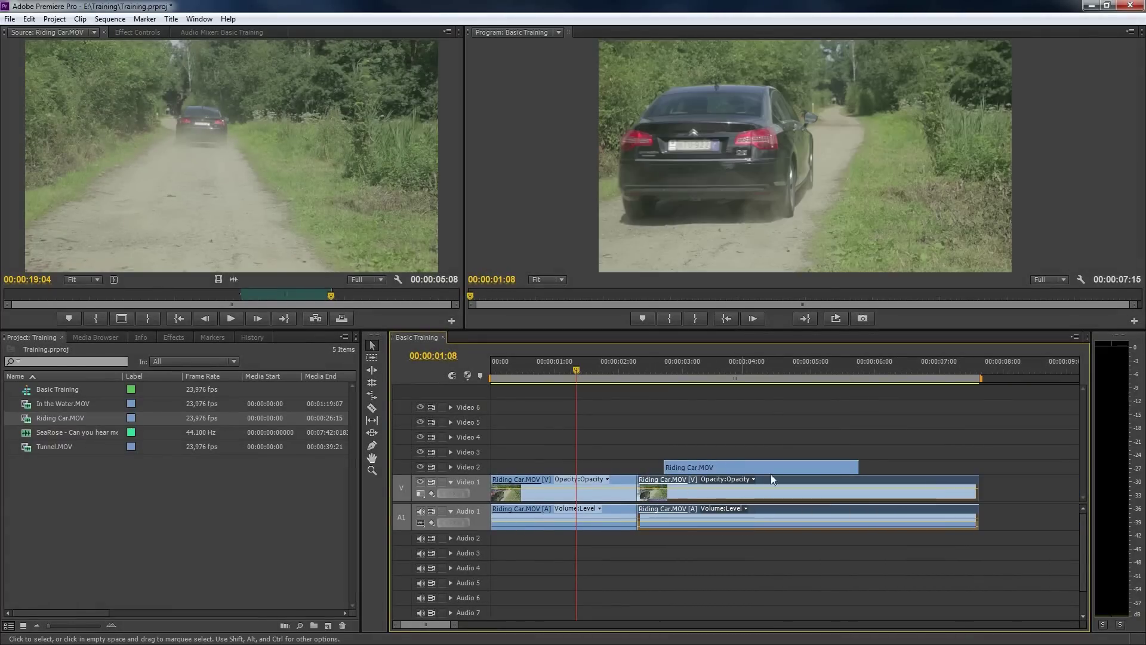
pyautogui.moveTo(858, 467); pyautogui.dragTo(993, 467)
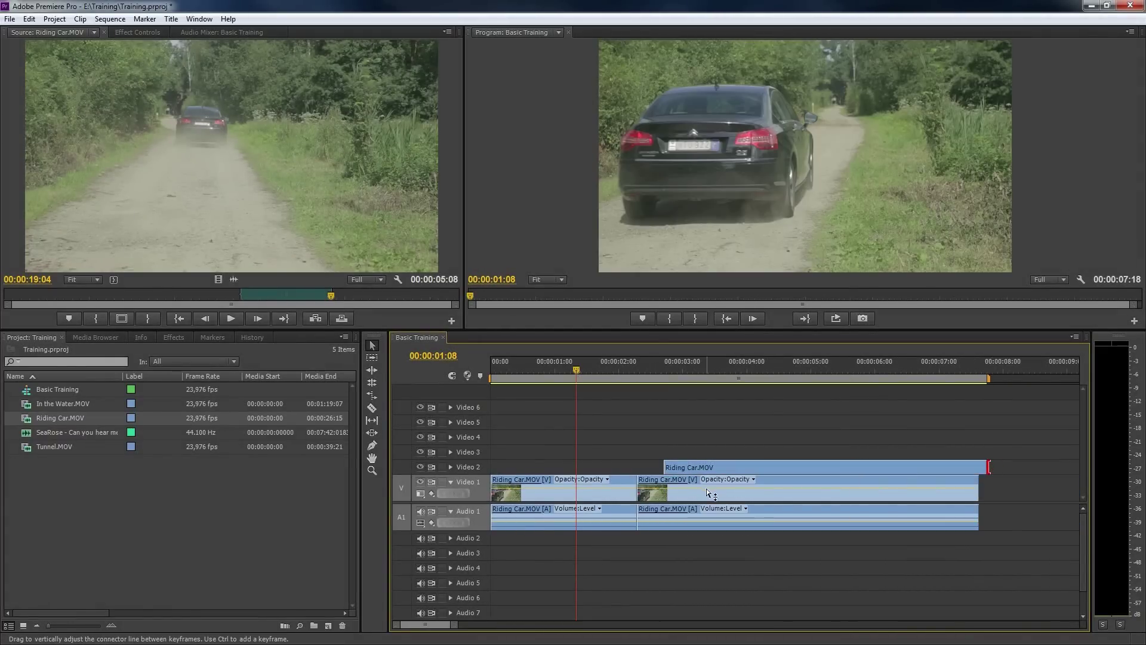
pyautogui.moveTo(707, 493); pyautogui.dragTo(980, 497)
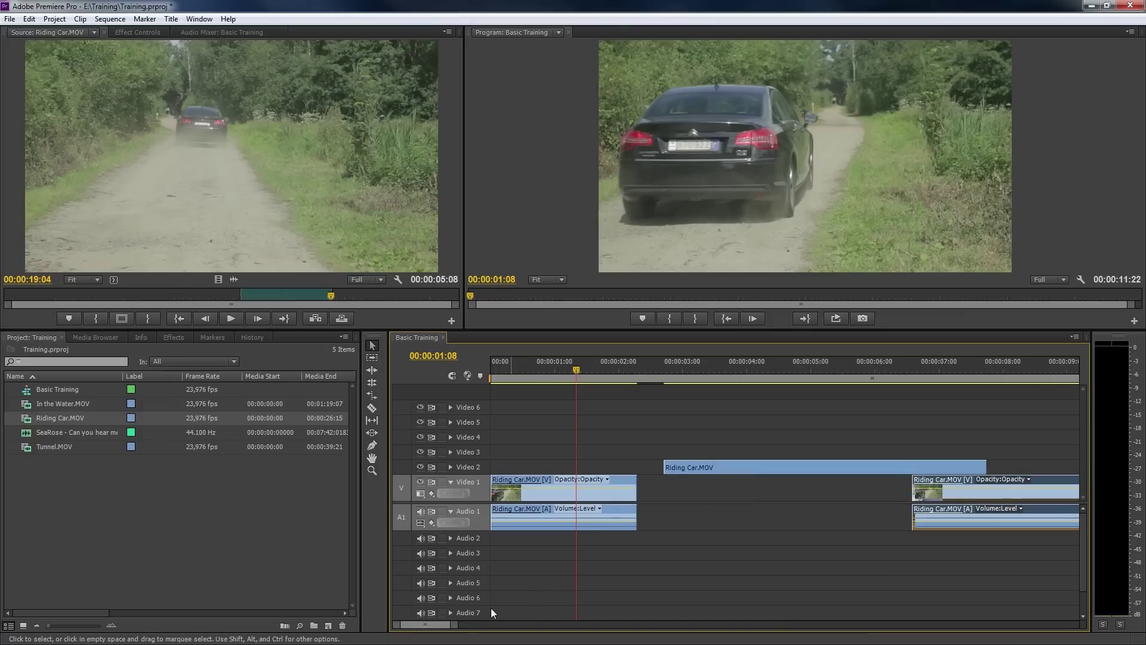
pyautogui.moveTo(455, 624); pyautogui.dragTo(507, 624)
pyautogui.moveTo(713, 494); pyautogui.dragTo(812, 490)
# Use Extend Edit to set the last clip's end at 00:00:20:15
pyautogui.click(886, 493)
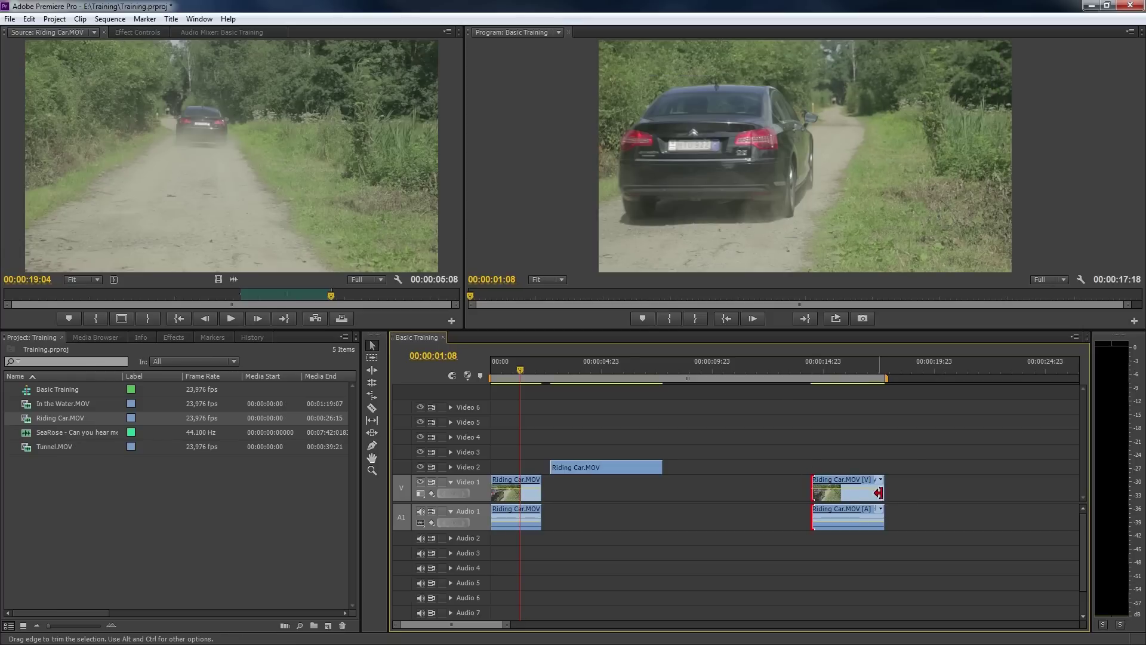
pyautogui.press('e')
pyautogui.click(900, 365)
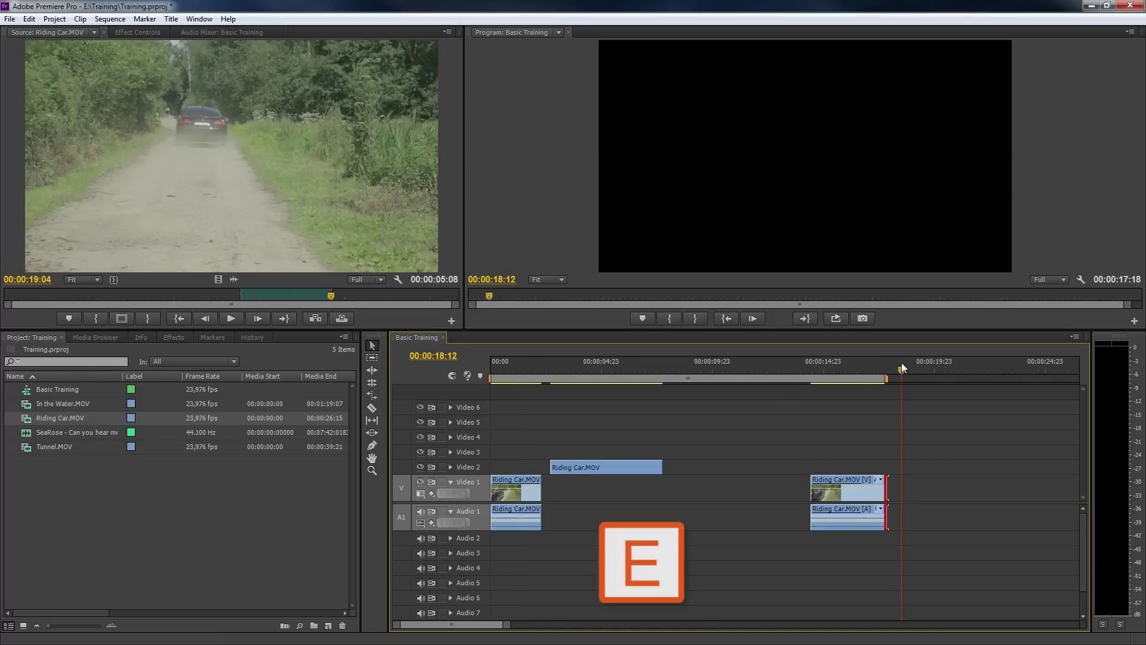
pyautogui.press('e')
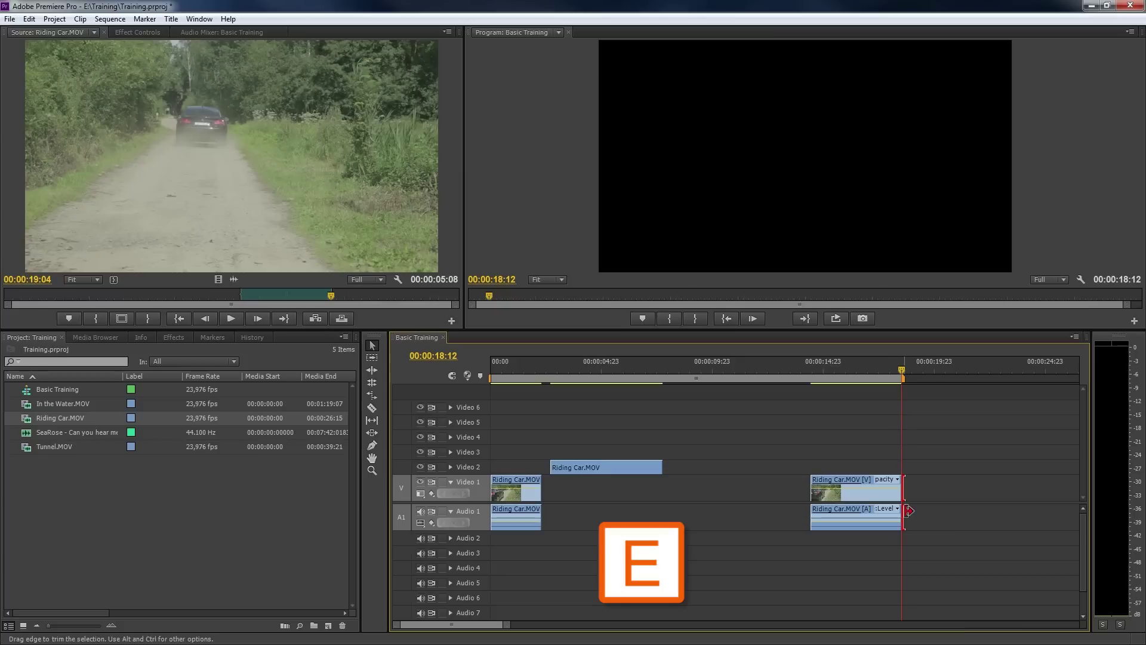
pyautogui.click(833, 367)
pyautogui.press('e')
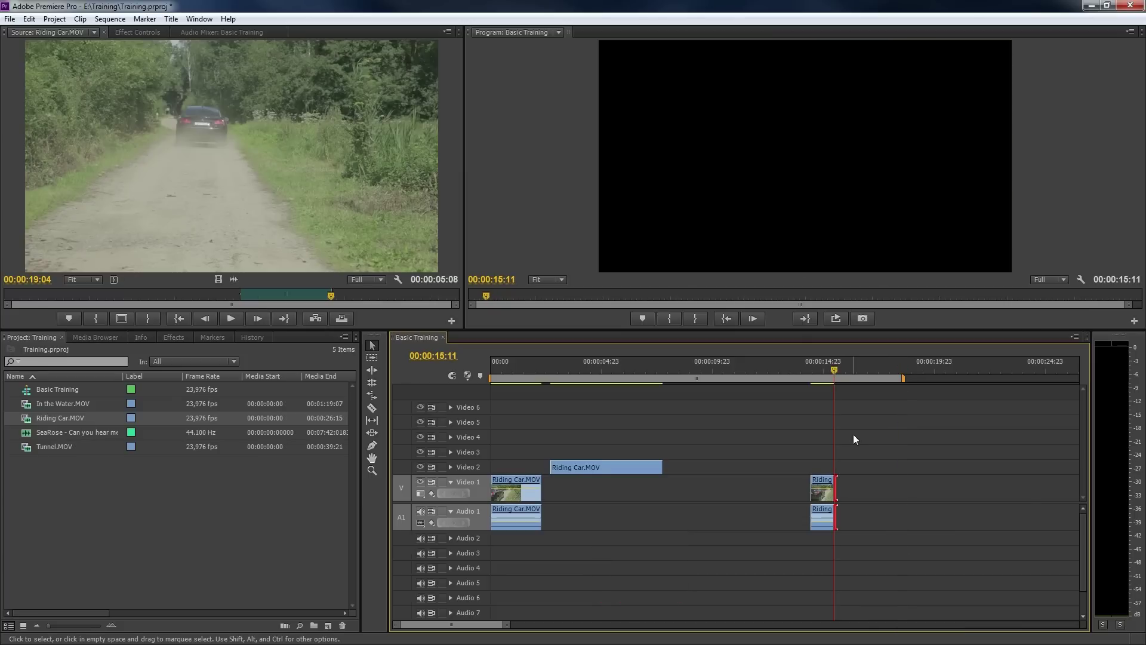
pyautogui.click(997, 369)
pyautogui.press('e')
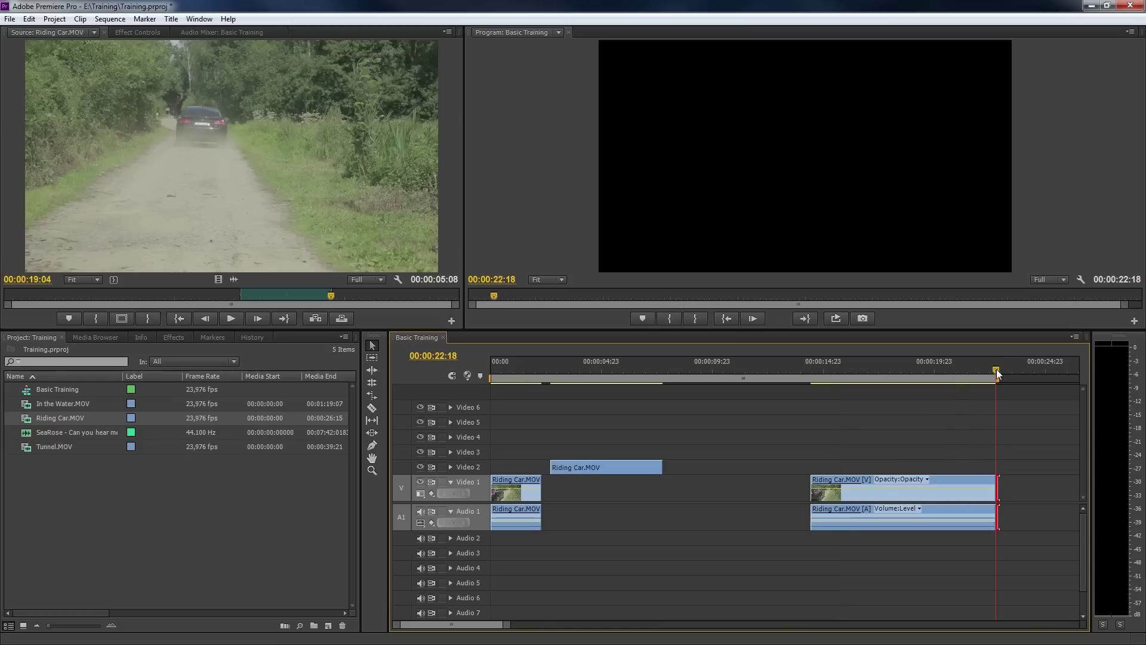
pyautogui.click(948, 365)
pyautogui.press('e')
# Use Extend Edit to trim the last clip's start to 00:00:16:13
pyautogui.click(812, 489)
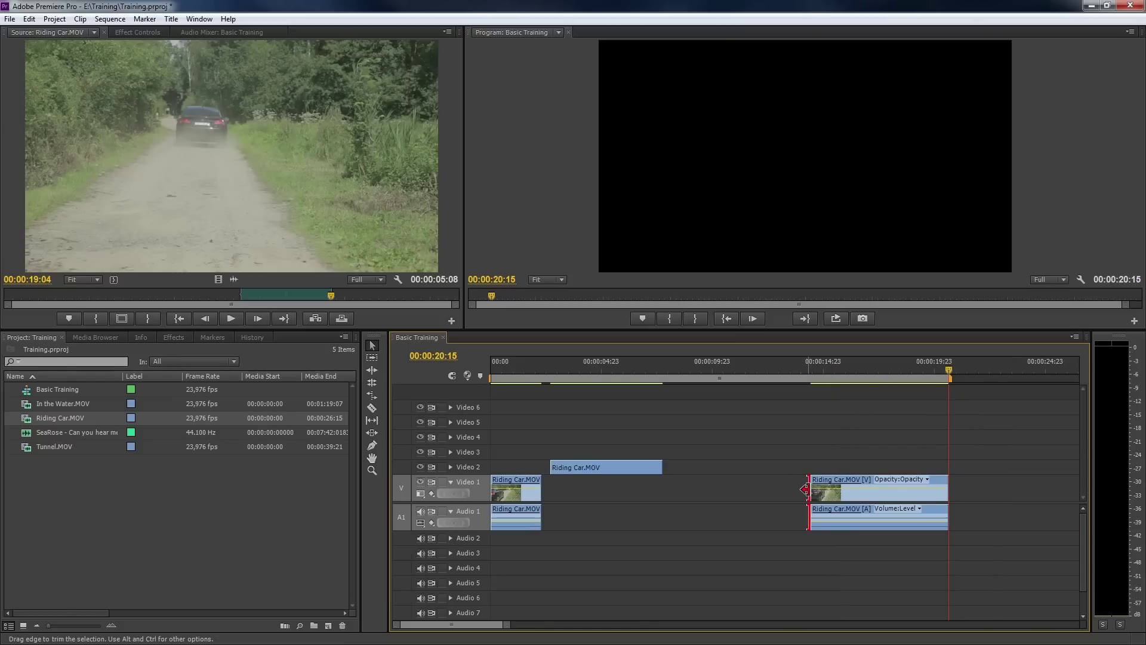
pyautogui.click(761, 369)
pyautogui.press('e')
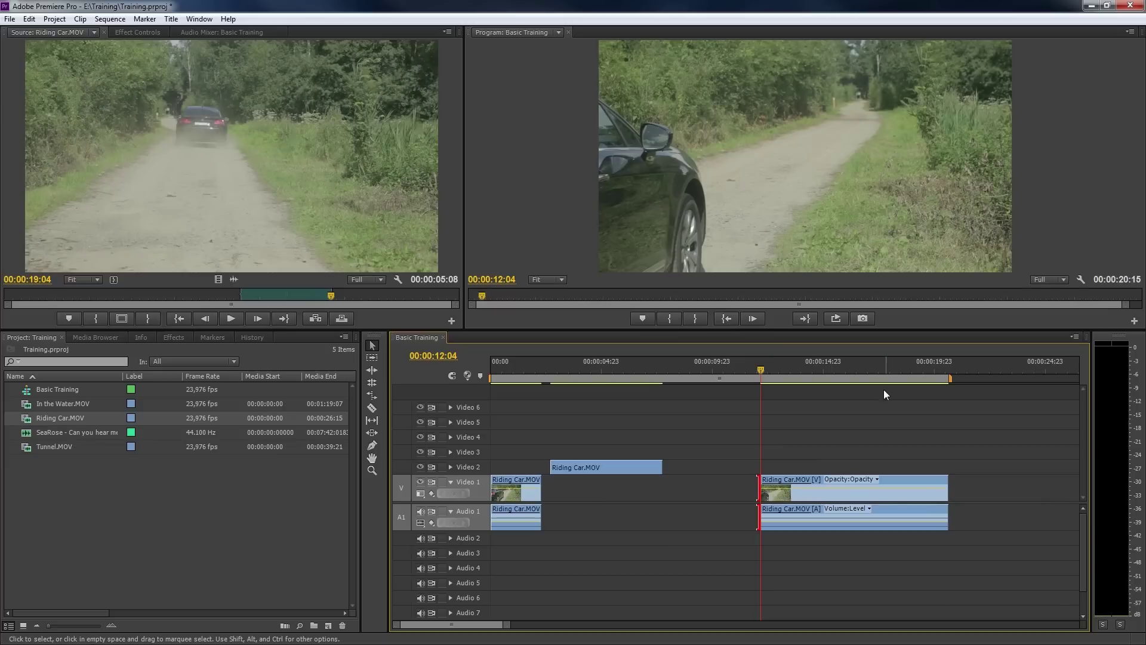
pyautogui.click(858, 368)
pyautogui.press('e')
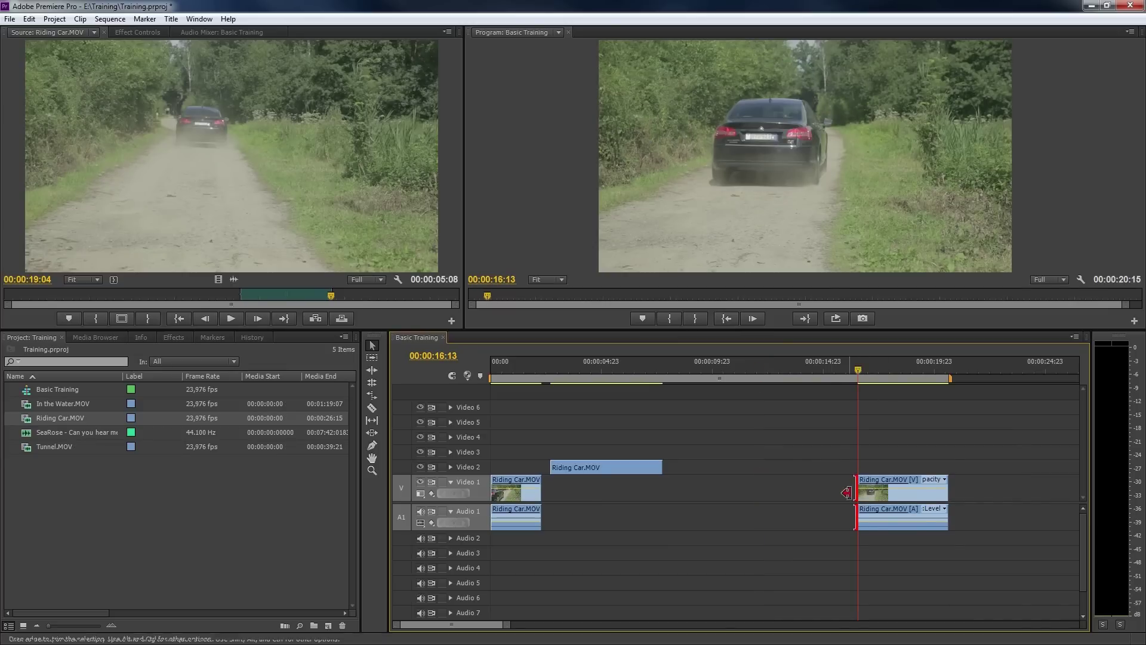
# Bring up the Clip Speed / Duration dialog for the last Riding Car clip
pyautogui.rightClick(897, 497)
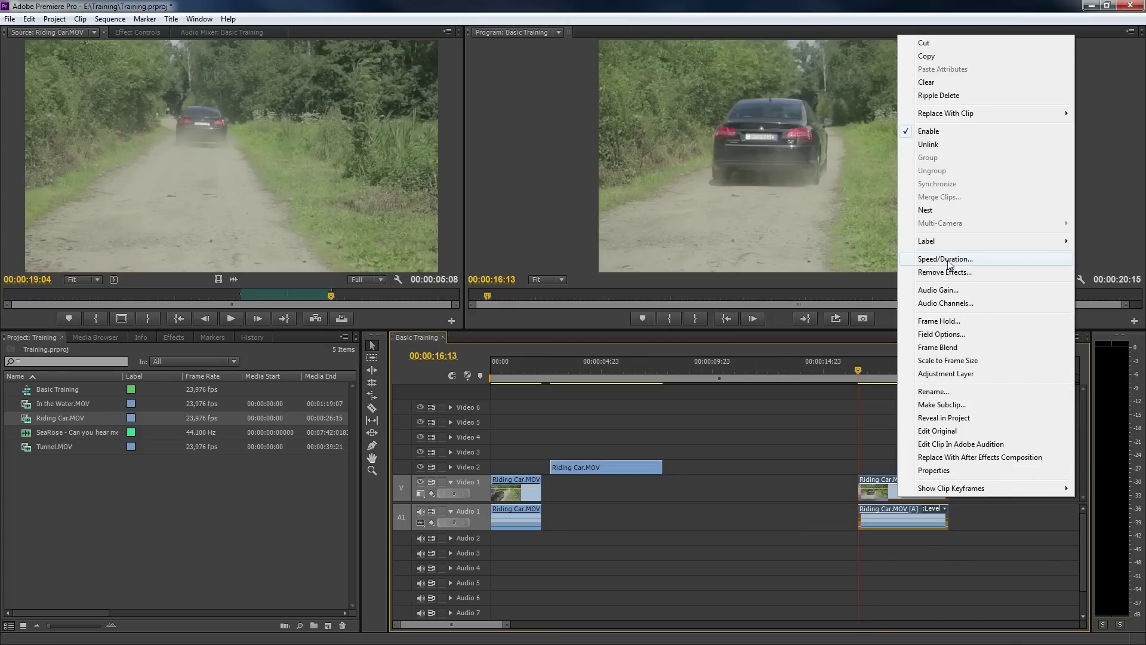
pyautogui.click(1028, 261)
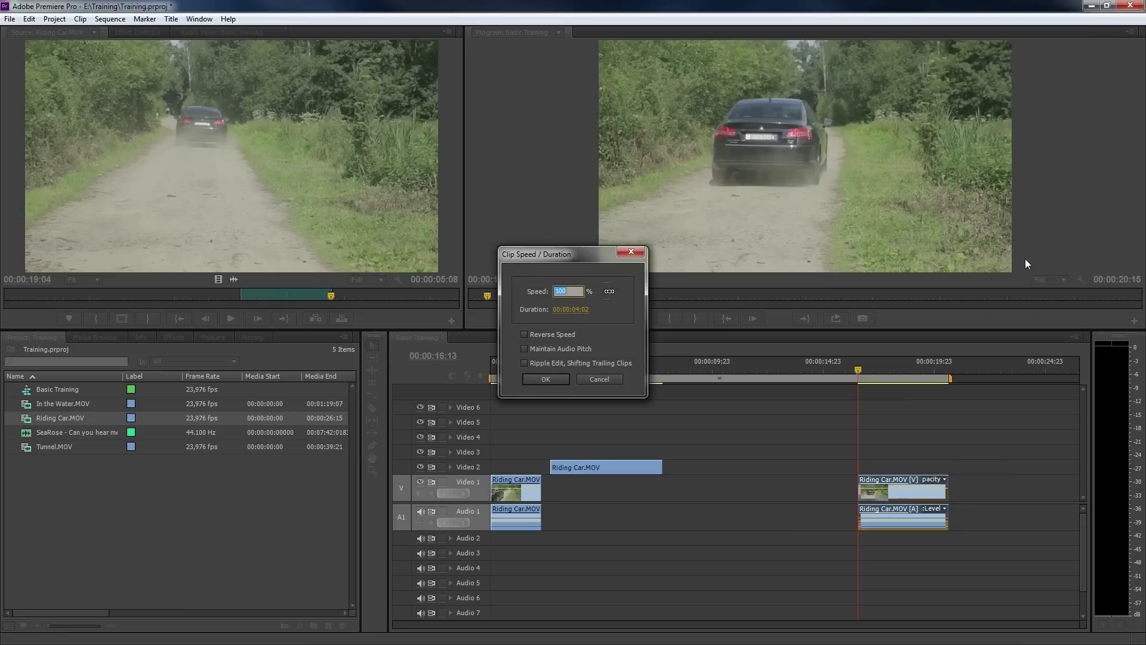